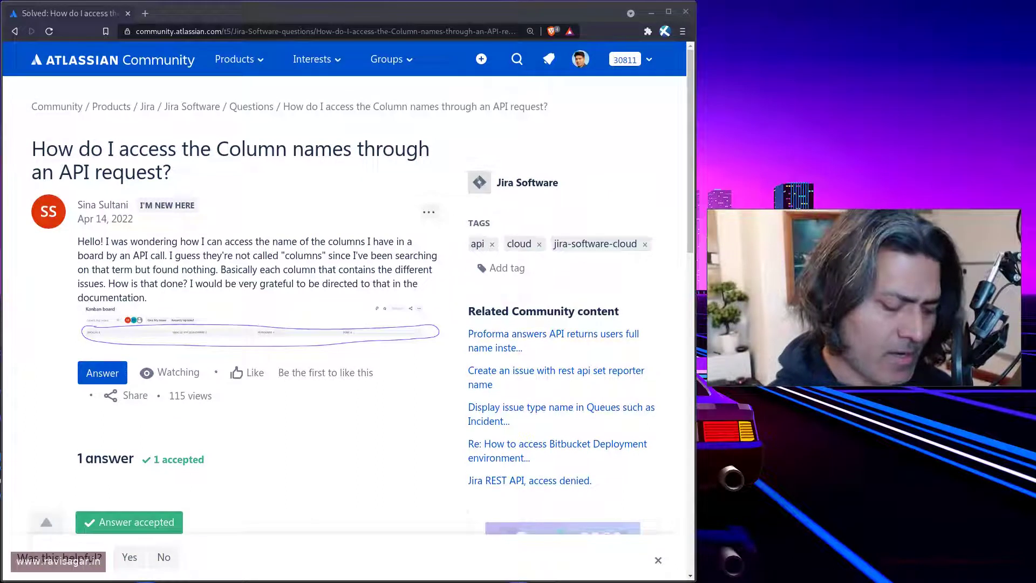
Enlarge the community question's Kanban board screenshot showing the Backlog and Selected for Development columns
{"action": "left_click", "coordinate": [219, 307]}
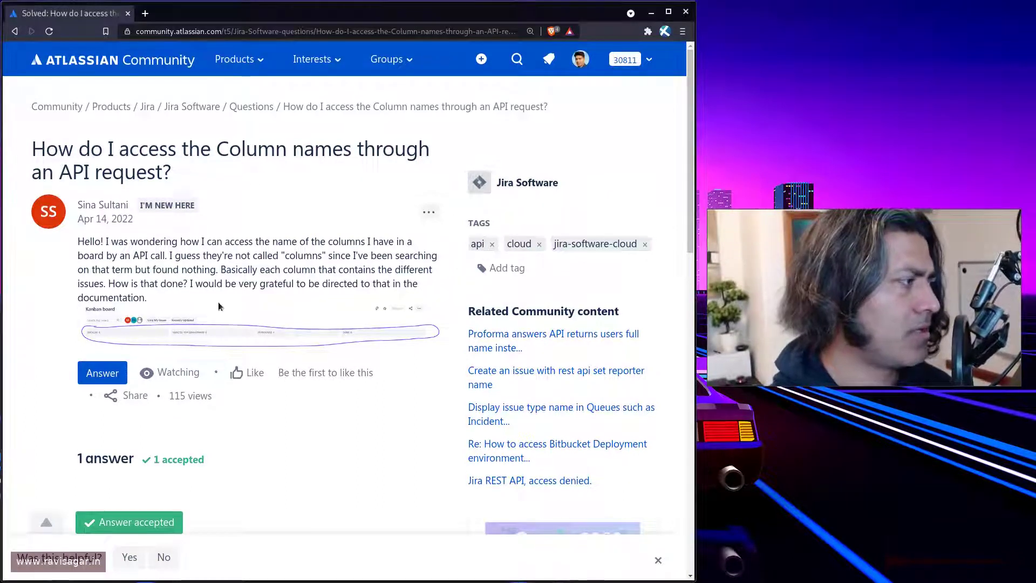
{"action": "left_click", "coordinate": [252, 333]}
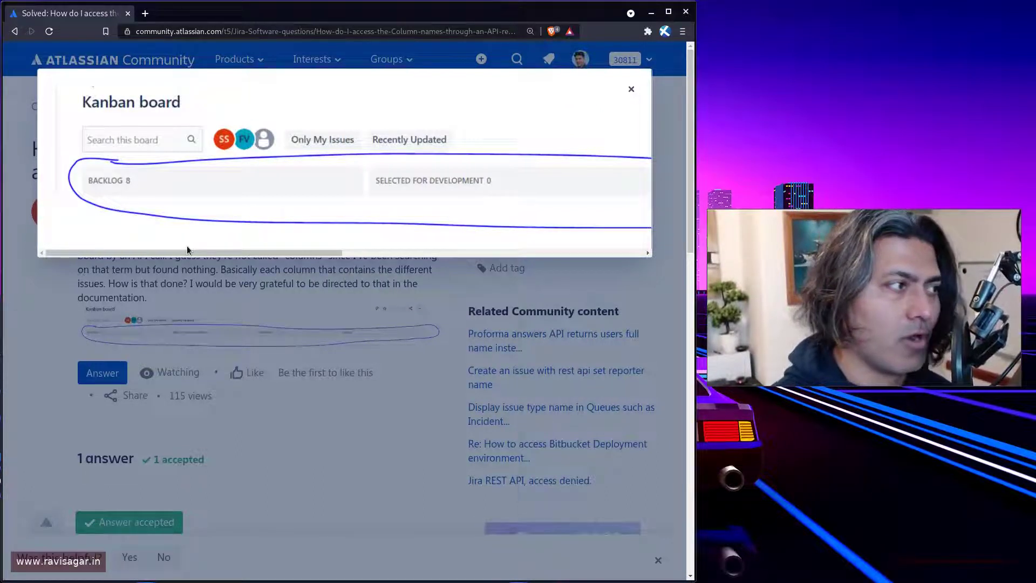
Scroll the enlarged screenshot across to the In Progress and Done columns, then close it
{"action": "left_click_drag", "start_coordinate": [184, 250], "coordinate": [421, 253]}
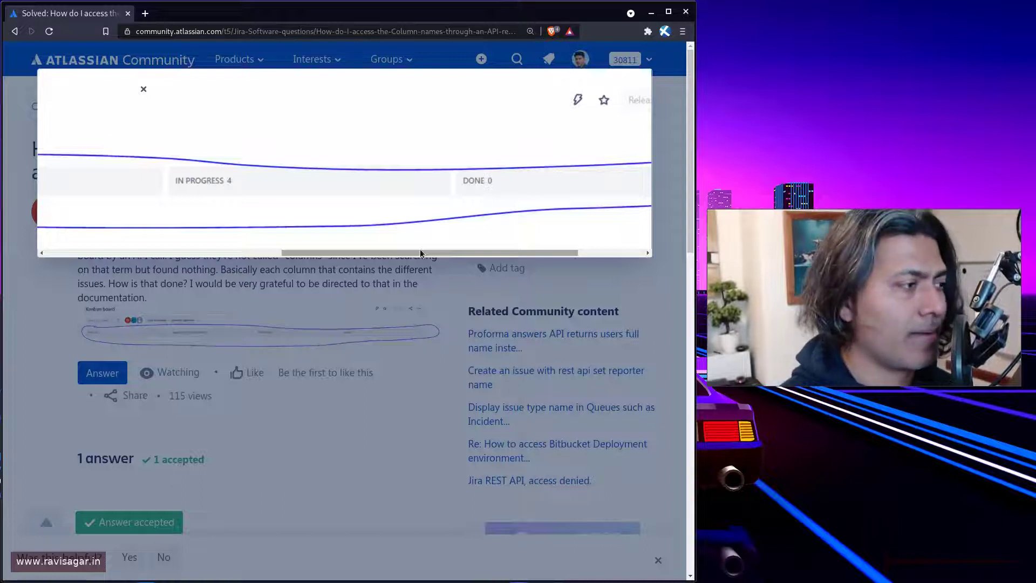
{"action": "key", "text": "Escape"}
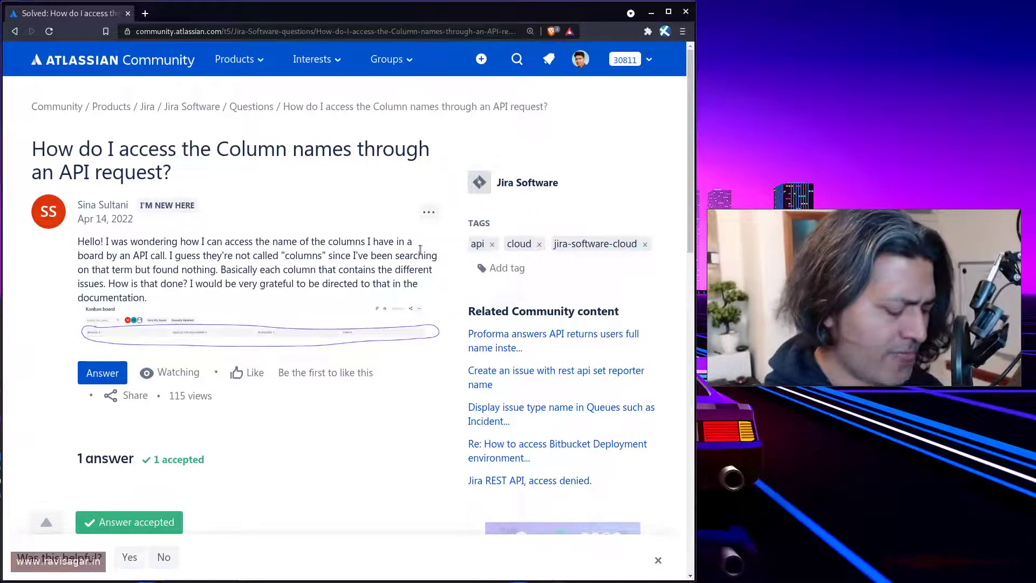
In a new tab, open the Mastering Jira REST API course on ravisagar.in
{"action": "key", "text": "ctrl+t"}
{"action": "type", "text": "ravisagar.in"}
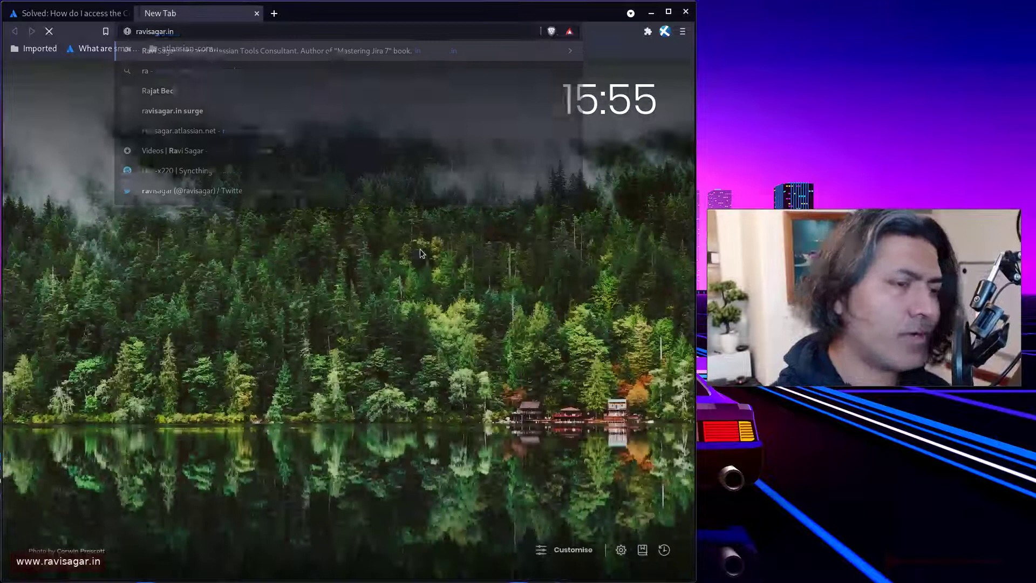
{"action": "key", "text": "Return"}
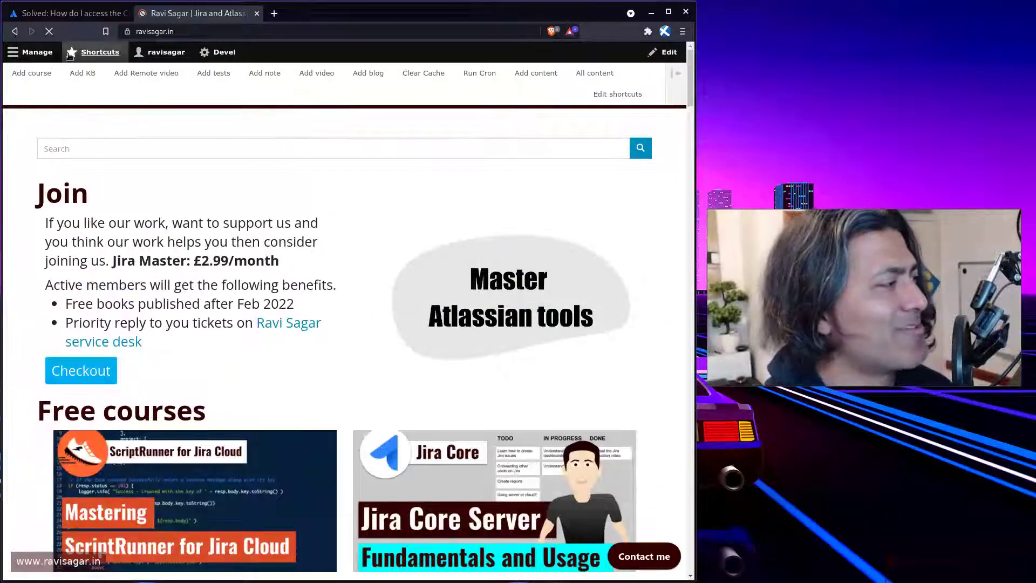
{"action": "left_click", "coordinate": [94, 52]}
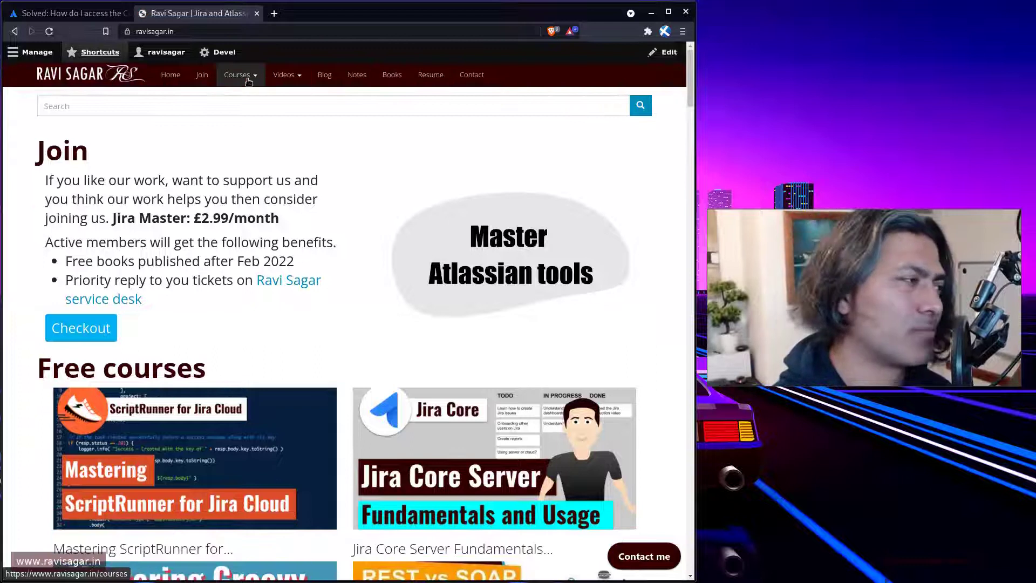
{"action": "left_click", "coordinate": [254, 80]}
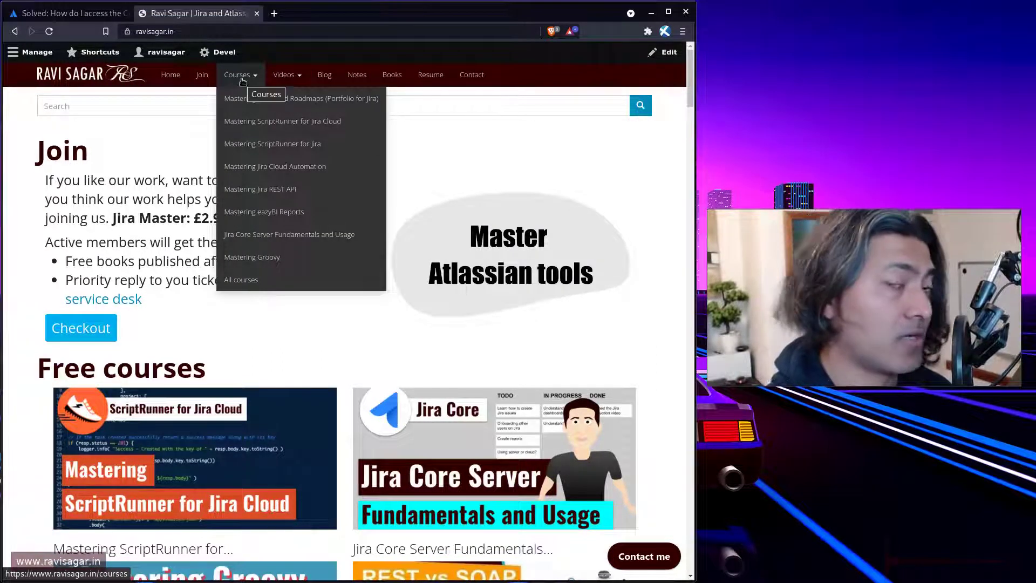
{"action": "left_click", "coordinate": [262, 194]}
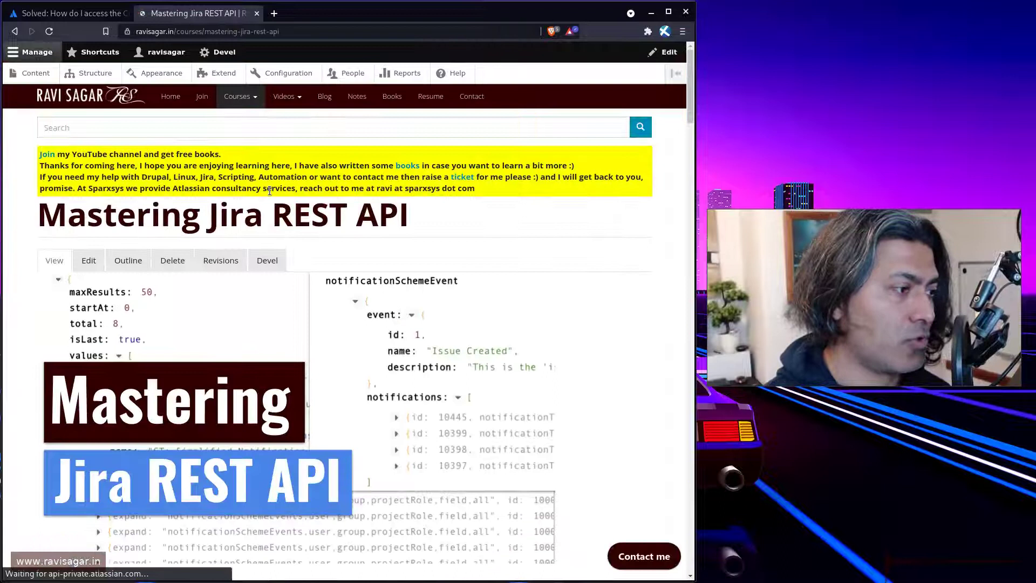
Find 'board' on the course page and open the 'Jira REST API - Get All Boards' video
{"action": "scroll", "coordinate": [425, 341], "scroll_direction": "down", "scroll_amount": 8}
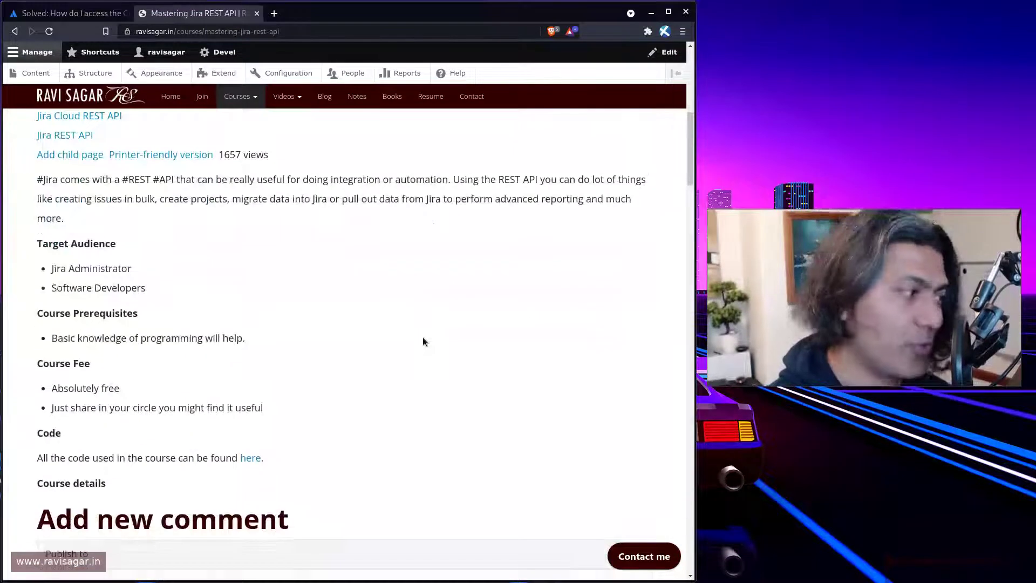
{"action": "key", "text": "ctrl+f"}
{"action": "type", "text": "board"}
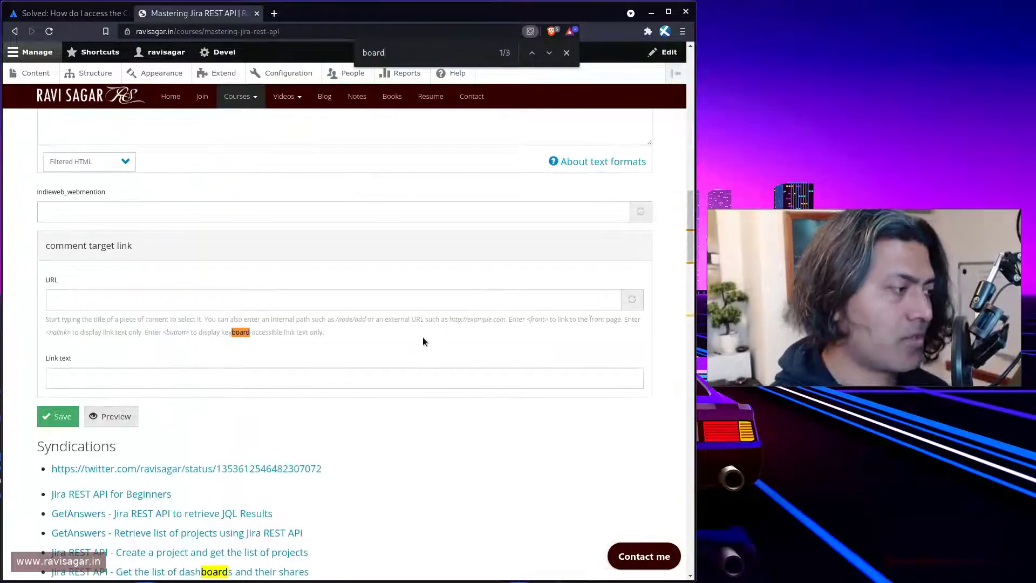
{"action": "key", "text": "Return"}
{"action": "key", "text": "Return"}
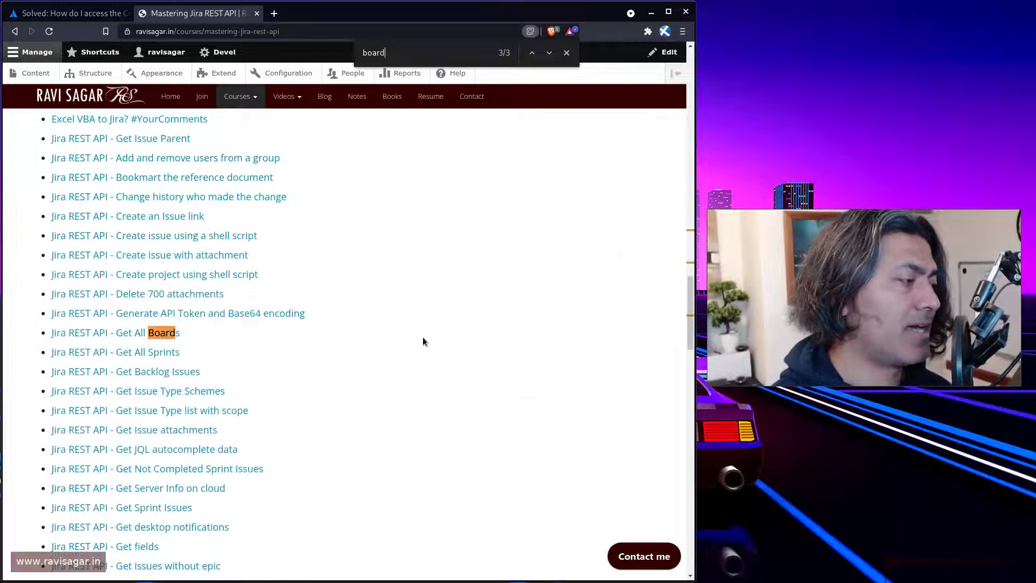
{"action": "left_click", "coordinate": [174, 333]}
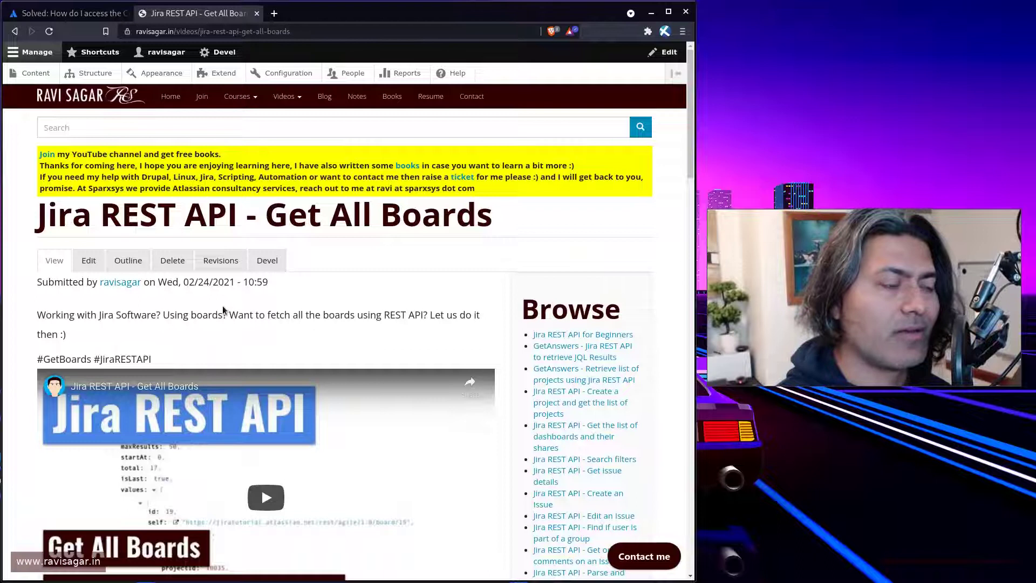
{"action": "scroll", "coordinate": [222, 306], "scroll_direction": "down", "scroll_amount": 4}
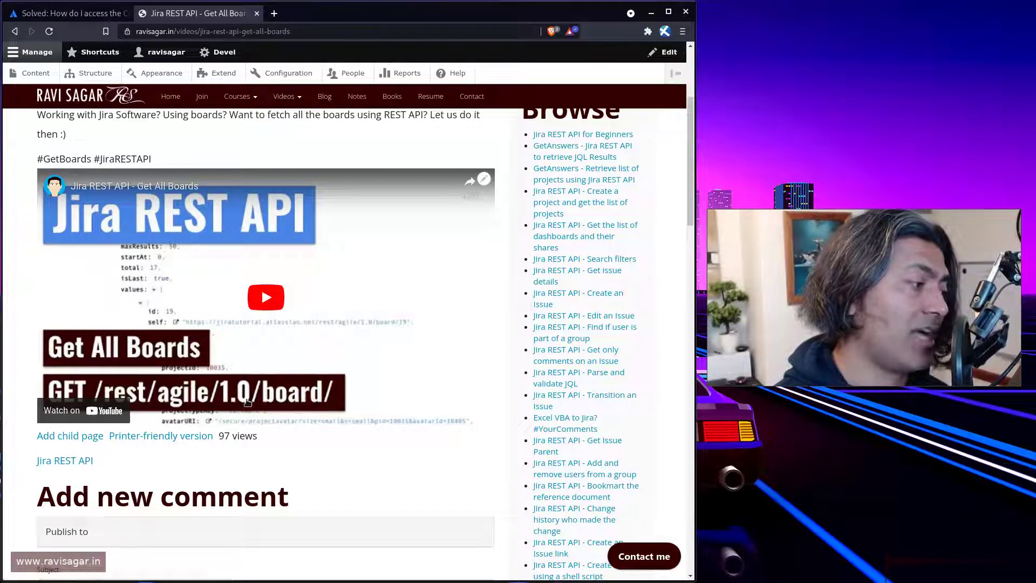
{"action": "key", "text": "ctrl+t"}
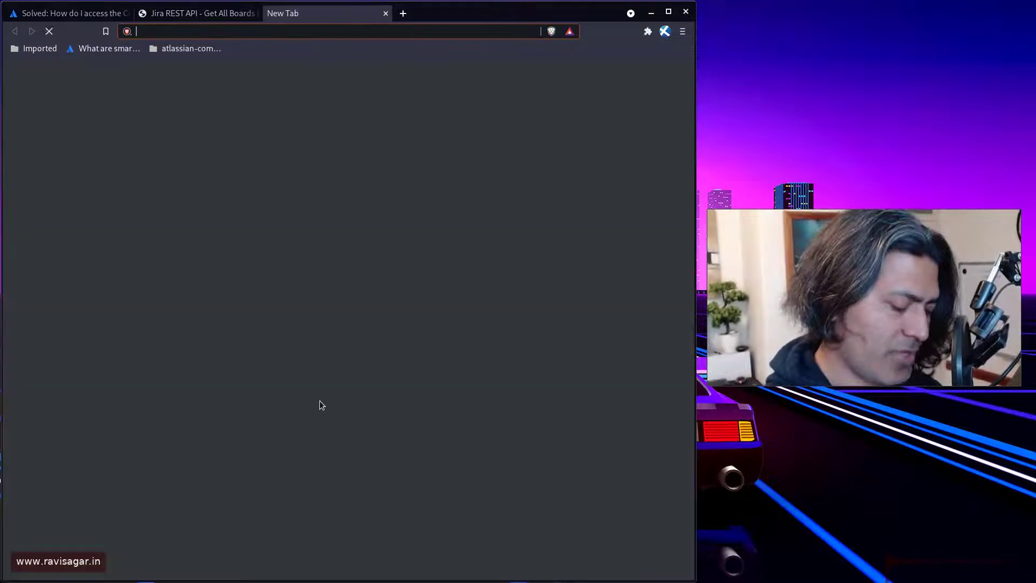
Request jiratutorial.atlassian.net/jira/rest/agile/1.0/board, which returns a 404 dead-link page
{"action": "type", "text": "jiratutorial.atlassian.net"}
{"action": "key", "text": "Return"}
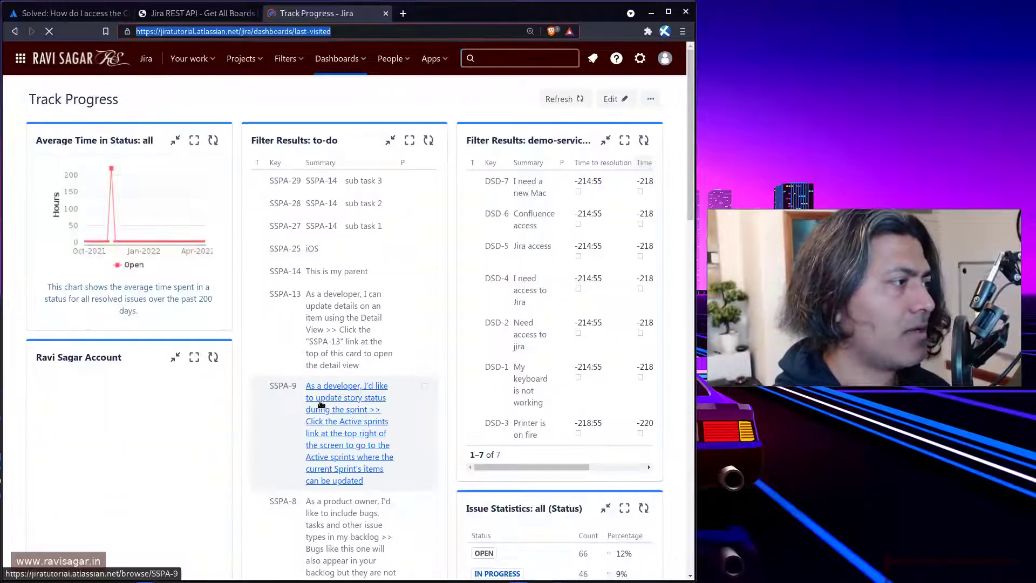
{"action": "key", "text": "shift+Left"}
{"action": "key", "text": "shift+Left"}
{"action": "key", "text": "shift+Left"}
{"action": "key", "text": "shift+Left"}
{"action": "key", "text": "shift+Left"}
{"action": "key", "text": "shift+Left"}
{"action": "key", "text": "shift+Left"}
{"action": "key", "text": "shift+Left"}
{"action": "key", "text": "shift+Left"}
{"action": "key", "text": "shift+Left"}
{"action": "key", "text": "shift+Left"}
{"action": "key", "text": "shift+Left"}
{"action": "key", "text": "shift+Left"}
{"action": "key", "text": "shift+Left"}
{"action": "key", "text": "shift+Left"}
{"action": "key", "text": "shift+Left"}
{"action": "key", "text": "shift+Left"}
{"action": "key", "text": "shift+Left"}
{"action": "key", "text": "shift+Left"}
{"action": "key", "text": "shift+Left"}
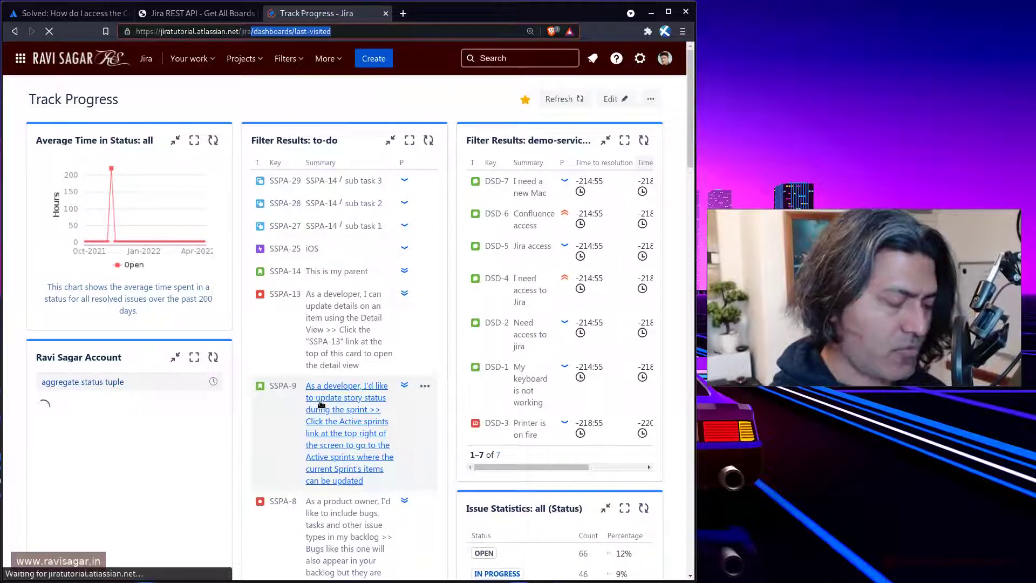
{"action": "type", "text": "jira/"}
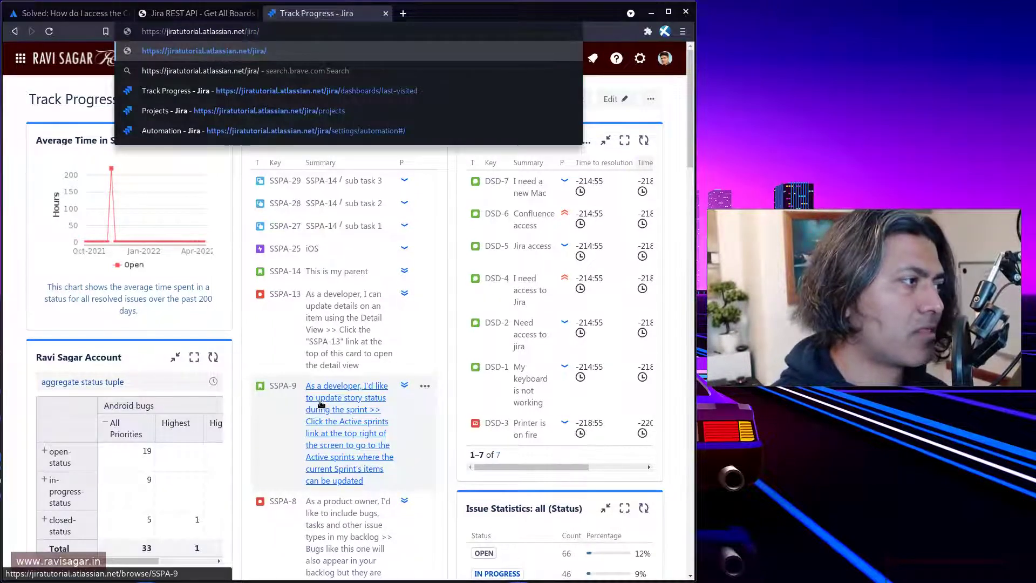
{"action": "type", "text": "rest/"}
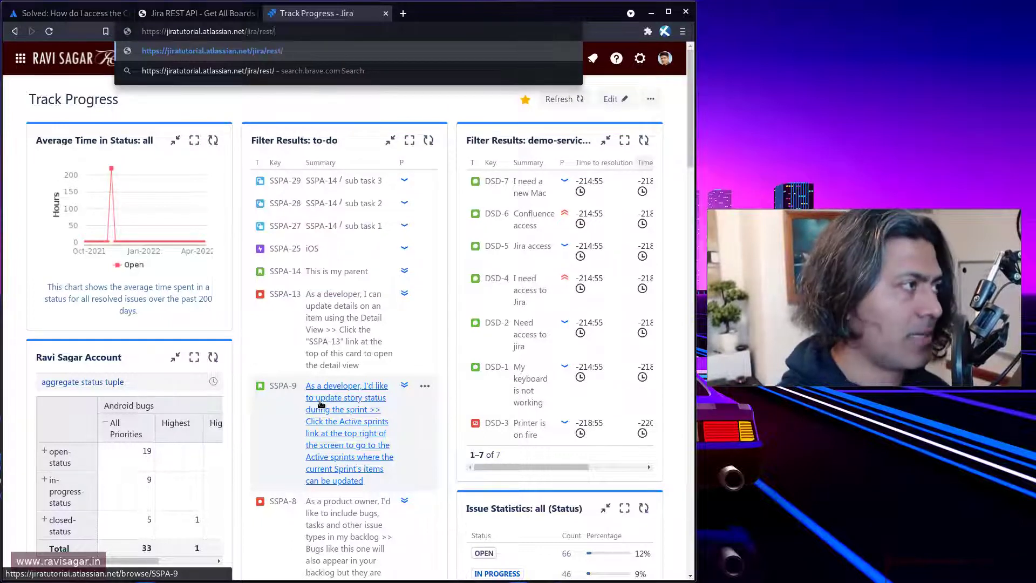
{"action": "key", "text": "ctrl+shift+Tab"}
{"action": "key", "text": "ctrl+Tab"}
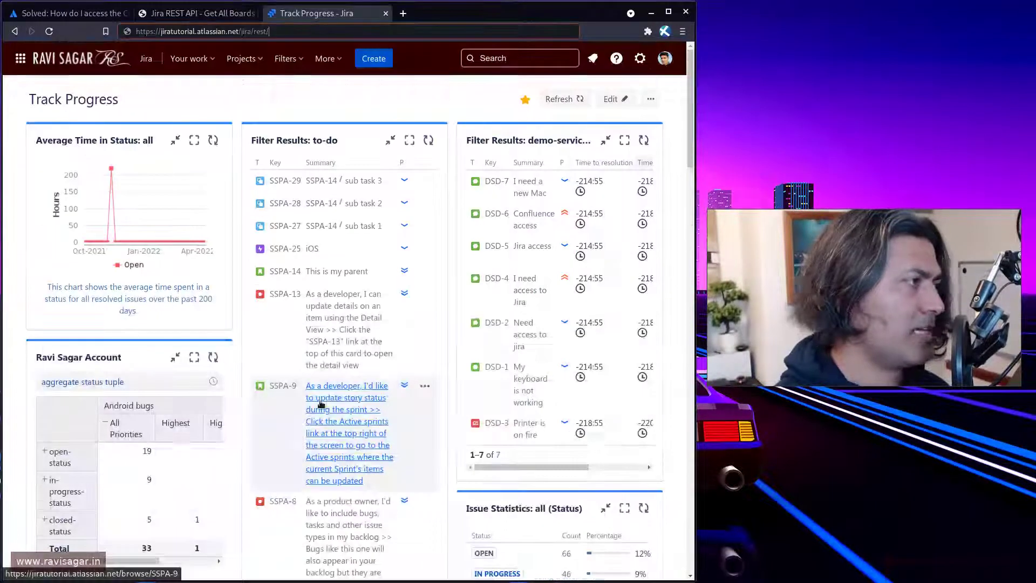
{"action": "type", "text": "t/agile/"}
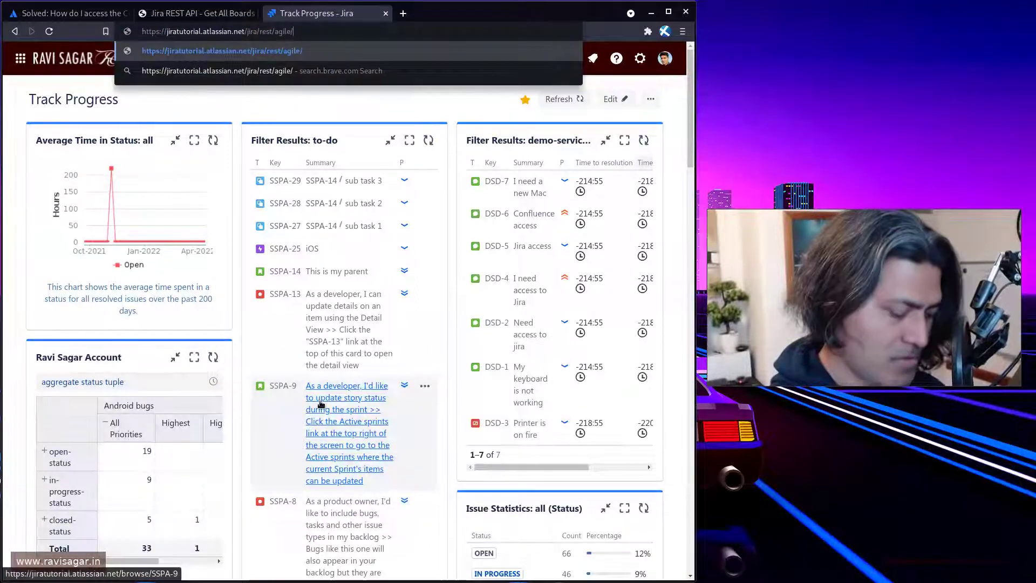
{"action": "type", "text": "1.0/board"}
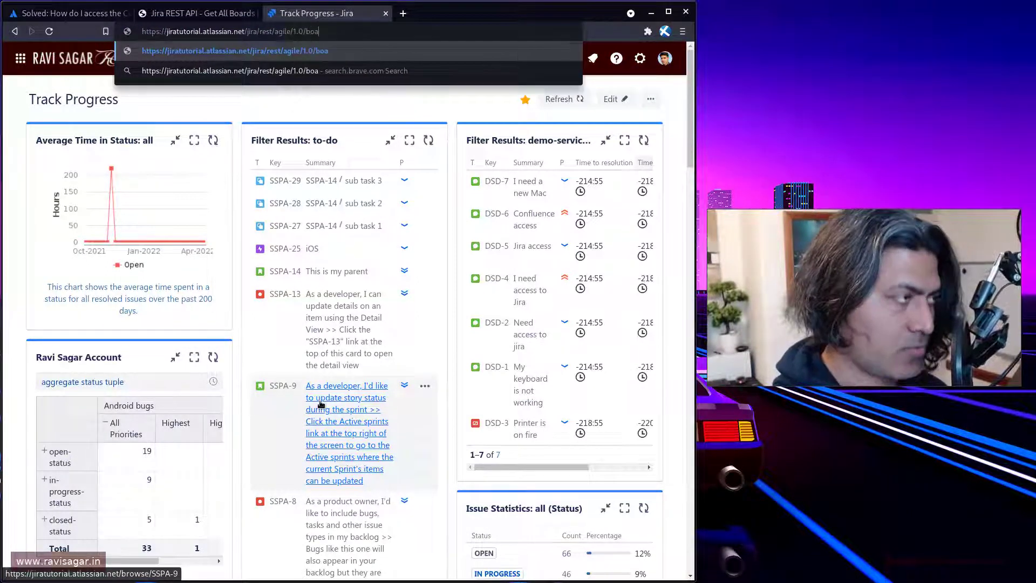
{"action": "key", "text": "Return"}
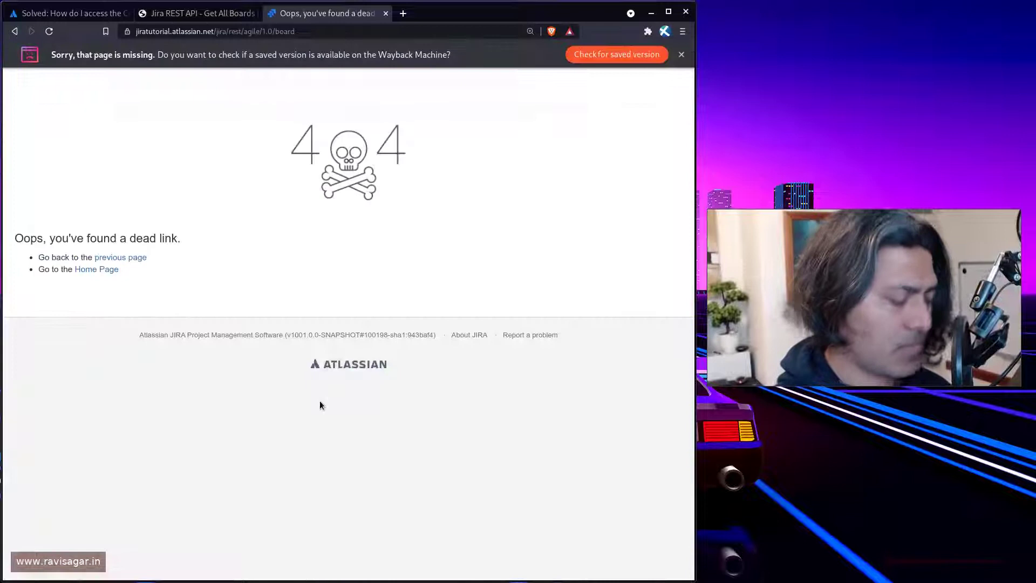
Fix the address to /rest/agile/1.0/board so it returns JSON listing 20 boards
{"action": "key", "text": "ctrl+l"}
{"action": "left_click", "coordinate": [320, 405]}
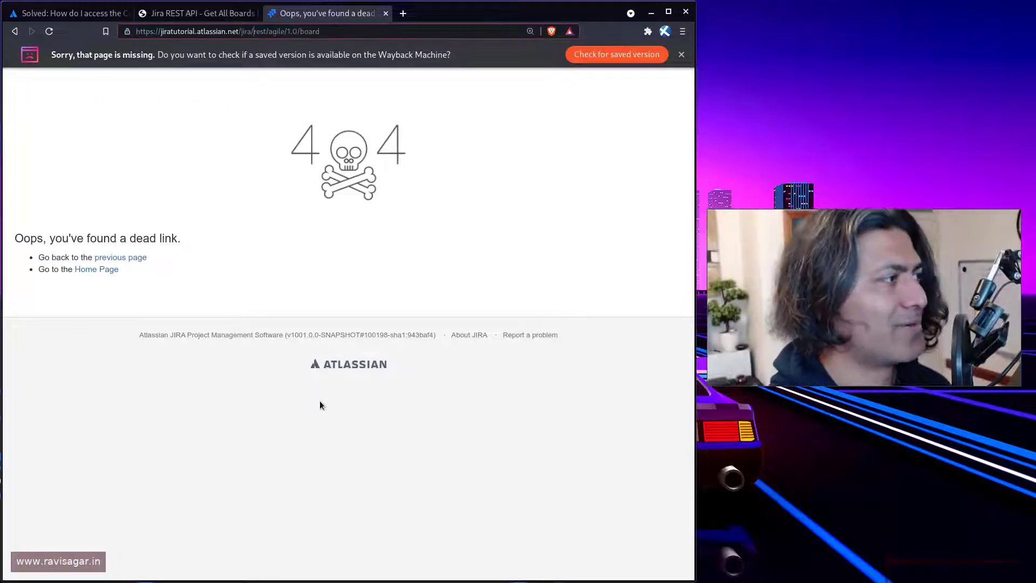
{"action": "key", "text": "ctrl+shift+Tab"}
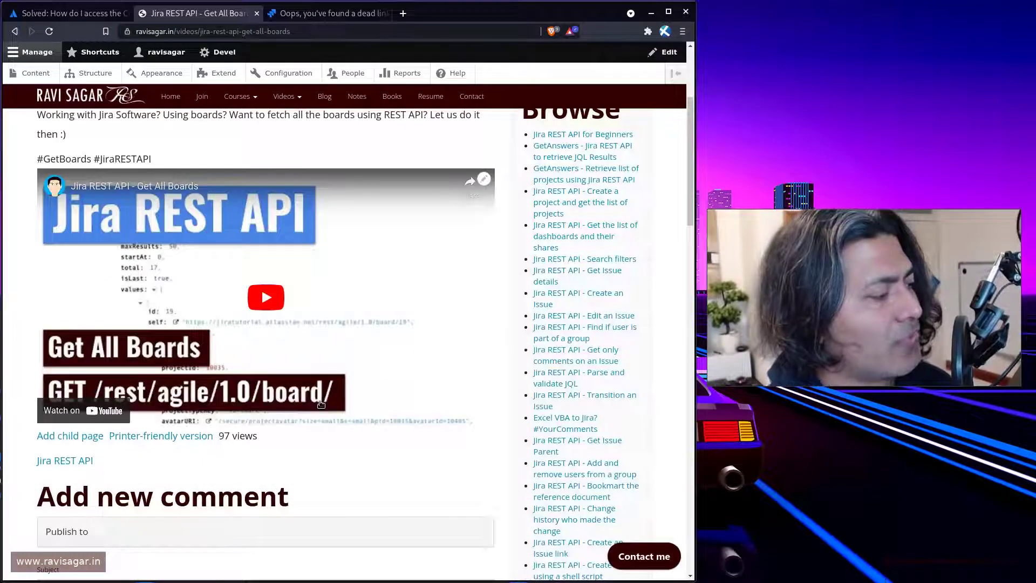
{"action": "key", "text": "ctrl+Tab"}
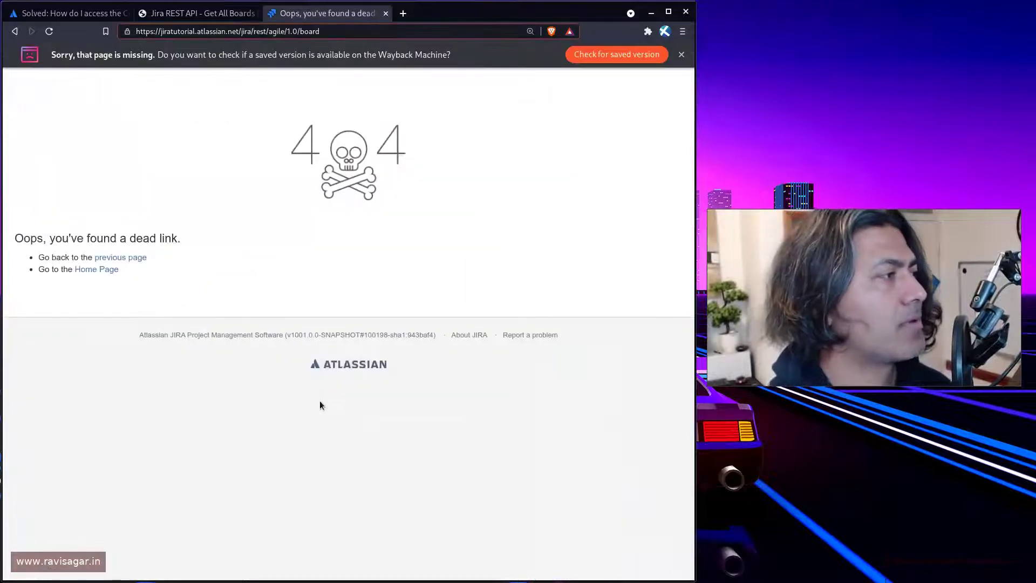
{"action": "key", "text": "ctrl+l"}
{"action": "key", "text": "BackSpace"}
{"action": "key", "text": "BackSpace"}
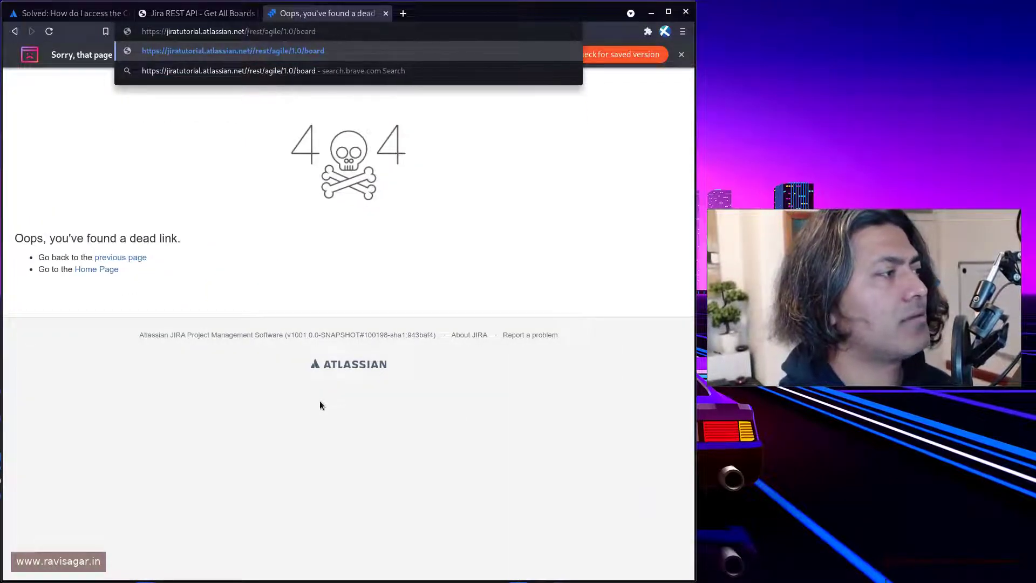
{"action": "key", "text": "BackSpace"}
{"action": "key", "text": "Return"}
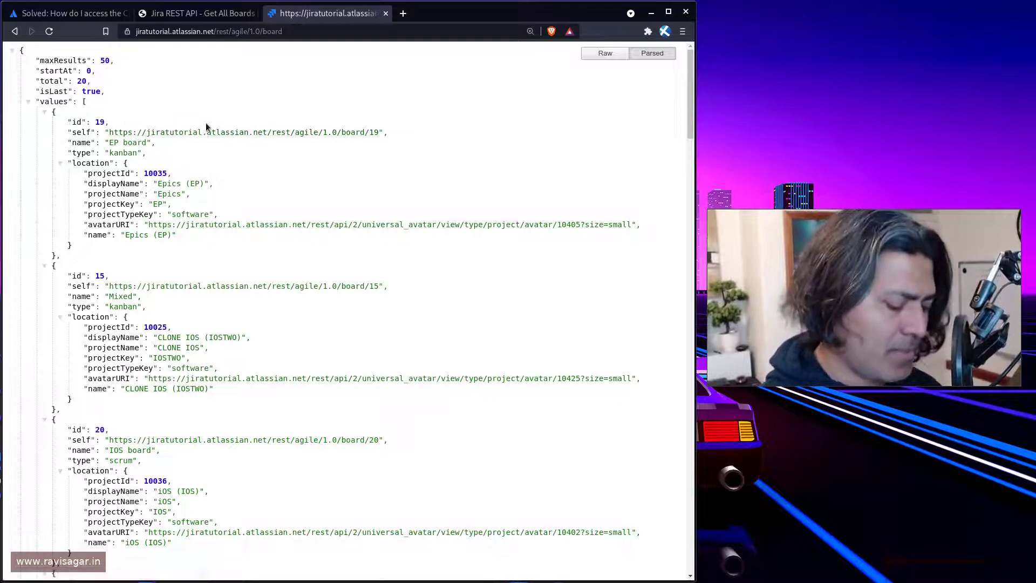
Load the Jira site in another tab and return to the Track Progress dashboard
{"action": "key", "text": "ctrl+t"}
{"action": "type", "text": "jira"}
{"action": "key", "text": "Return"}
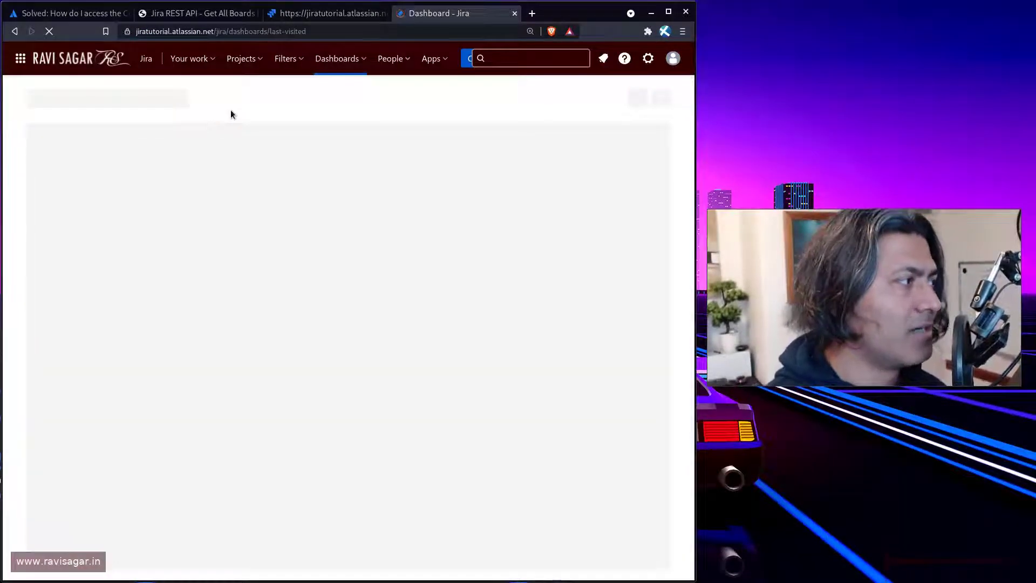
{"action": "key", "text": "ctrl+shift+Tab"}
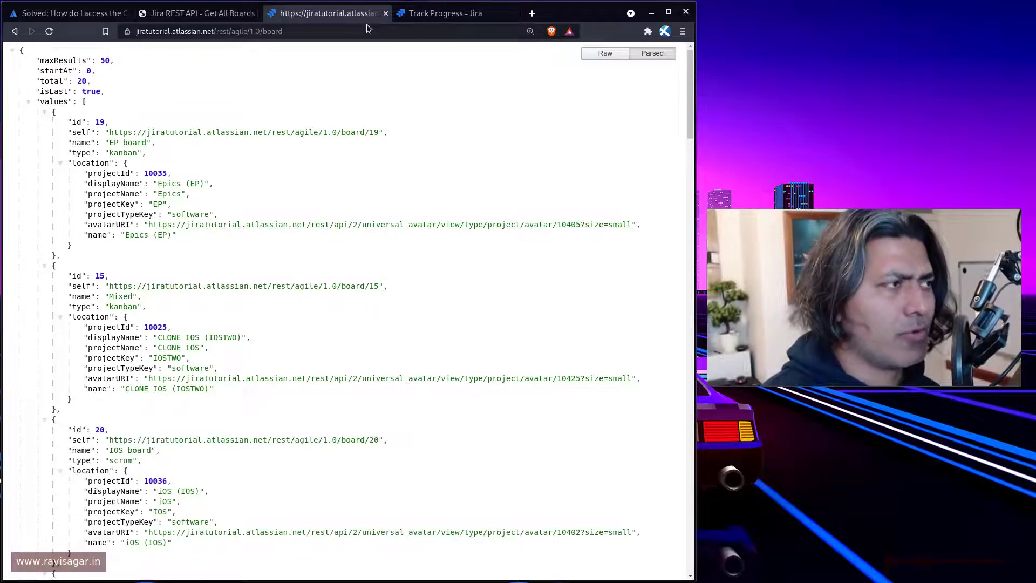
{"action": "left_click", "coordinate": [437, 18]}
Open the AN board's settings from the Search > Boards list
{"action": "left_click", "coordinate": [504, 60]}
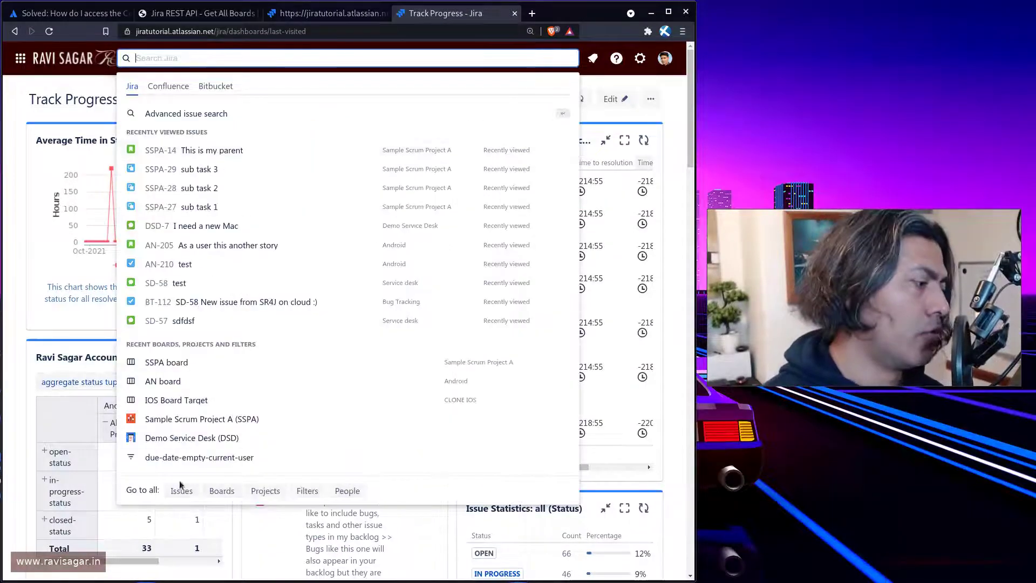
{"action": "left_click", "coordinate": [220, 491]}
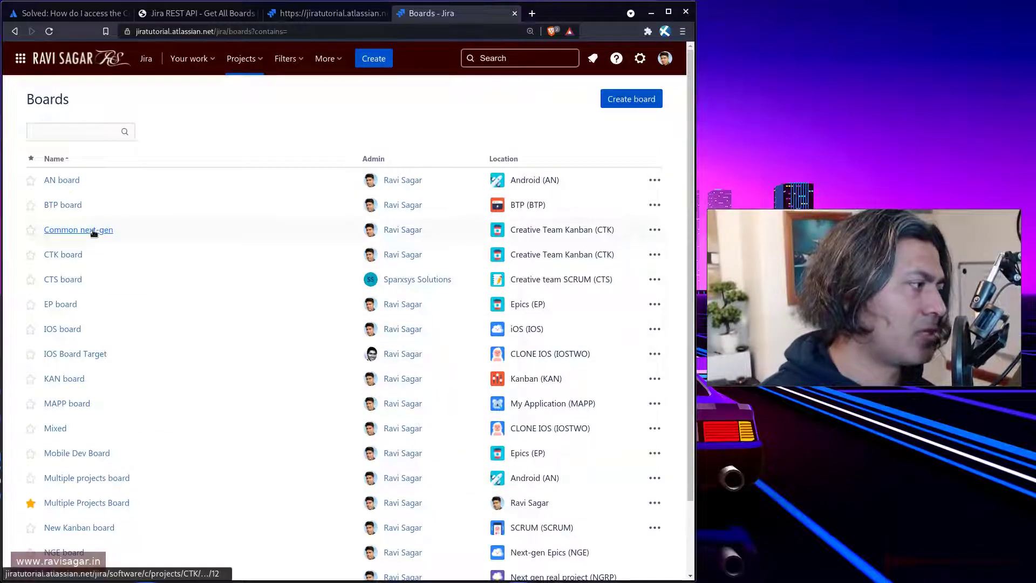
{"action": "left_click", "coordinate": [655, 181]}
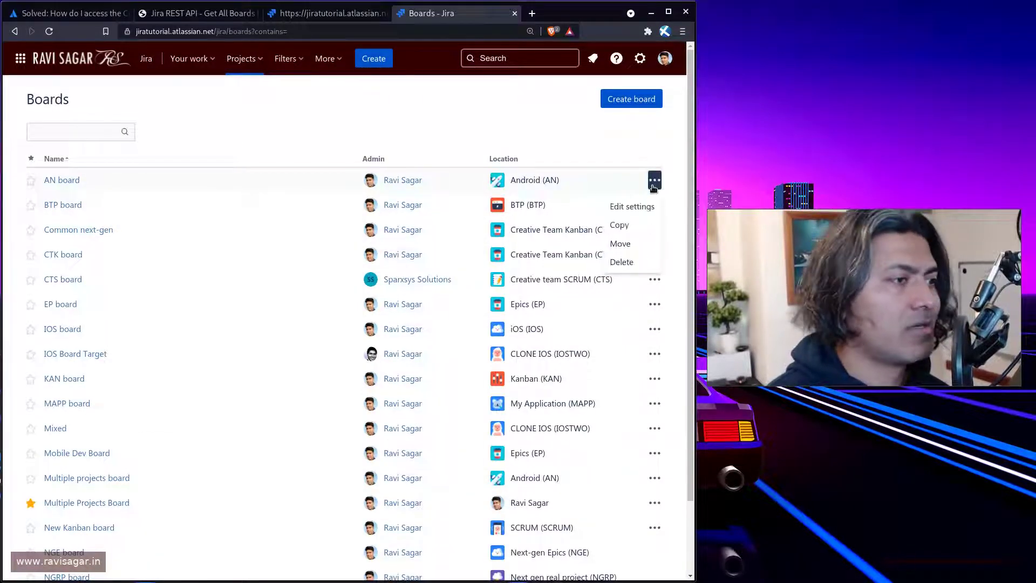
{"action": "left_click", "coordinate": [628, 206]}
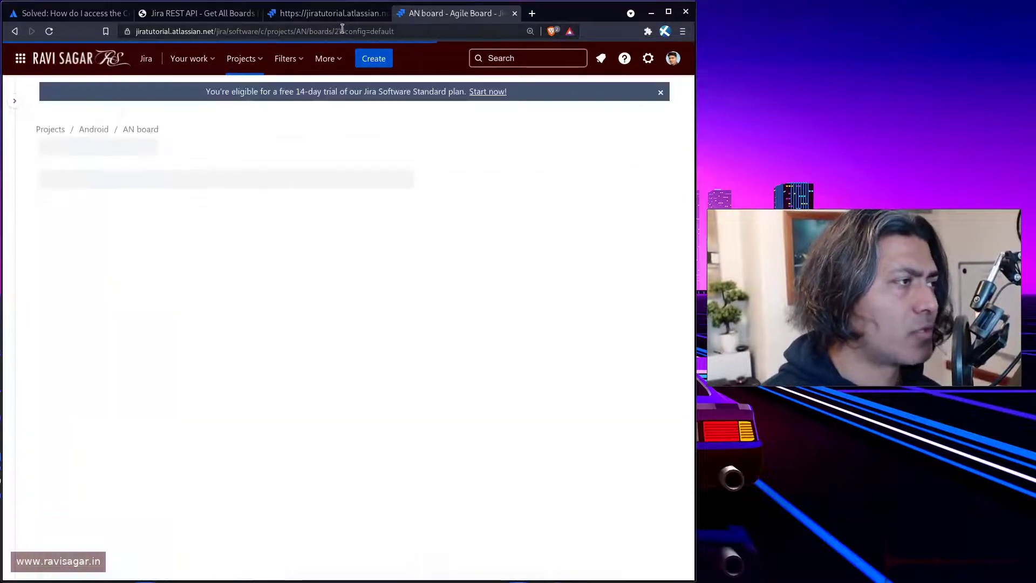
Check the boards JSON to confirm the AN board is scrum board id 21
{"action": "left_click", "coordinate": [334, 13]}
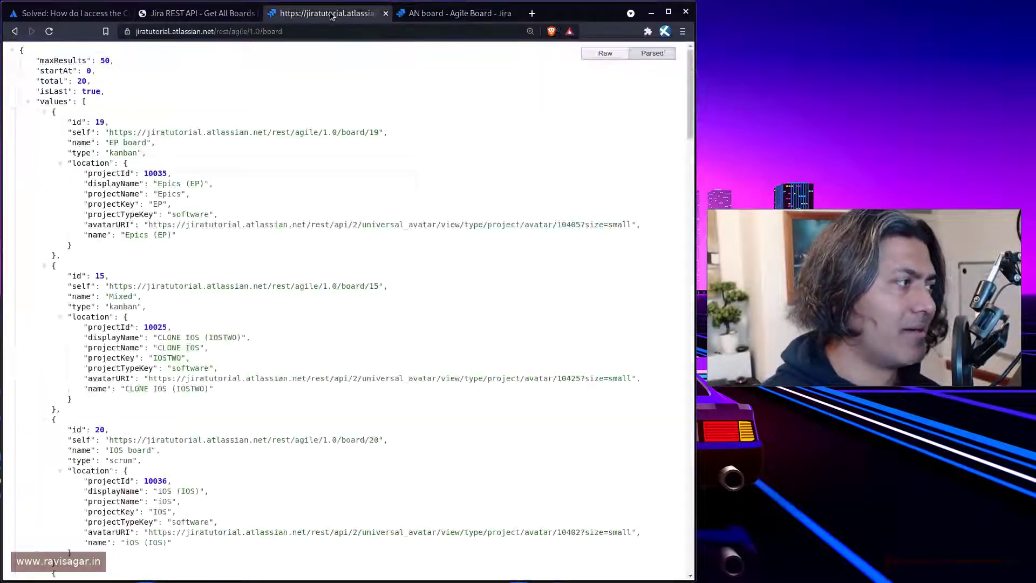
{"action": "scroll", "coordinate": [339, 345], "scroll_direction": "down", "scroll_amount": 8}
{"action": "scroll", "coordinate": [343, 358], "scroll_direction": "down", "scroll_amount": 3}
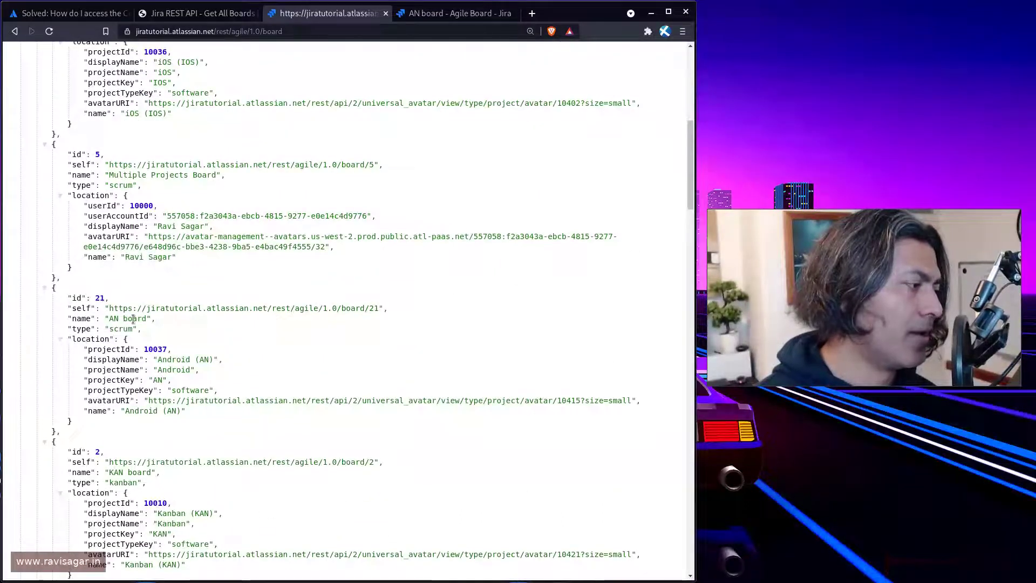
{"action": "scroll", "coordinate": [478, 63], "scroll_direction": "up", "scroll_amount": 8}
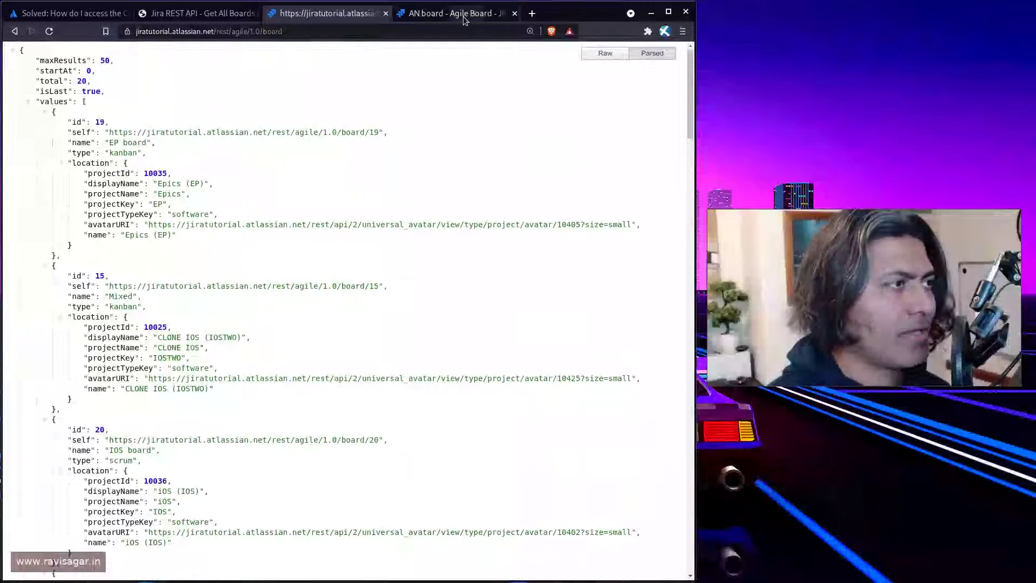
Add a new column to the AN board and drag the unmapped IN REVIEW status into it
{"action": "left_click", "coordinate": [463, 15]}
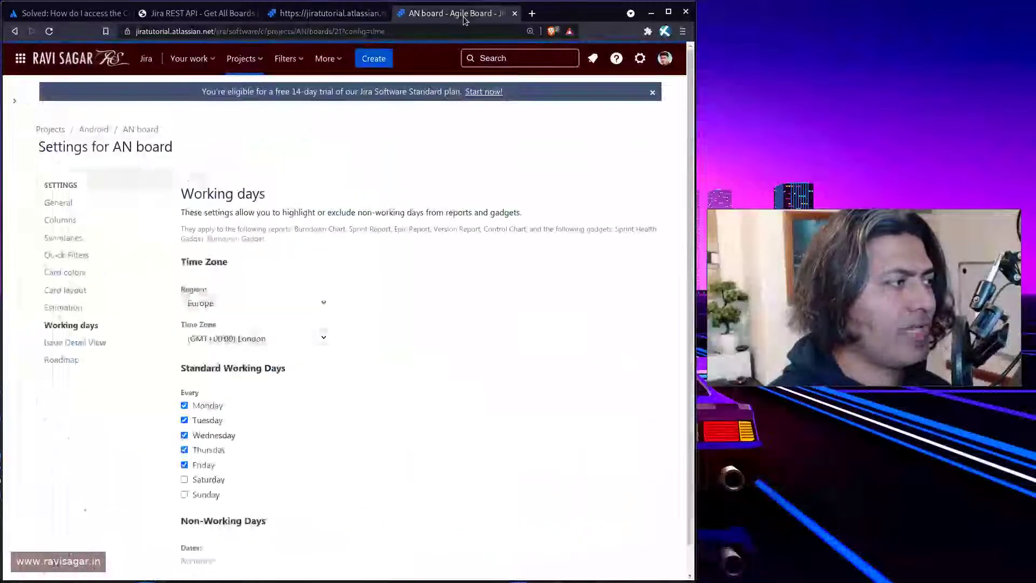
{"action": "left_click", "coordinate": [70, 224]}
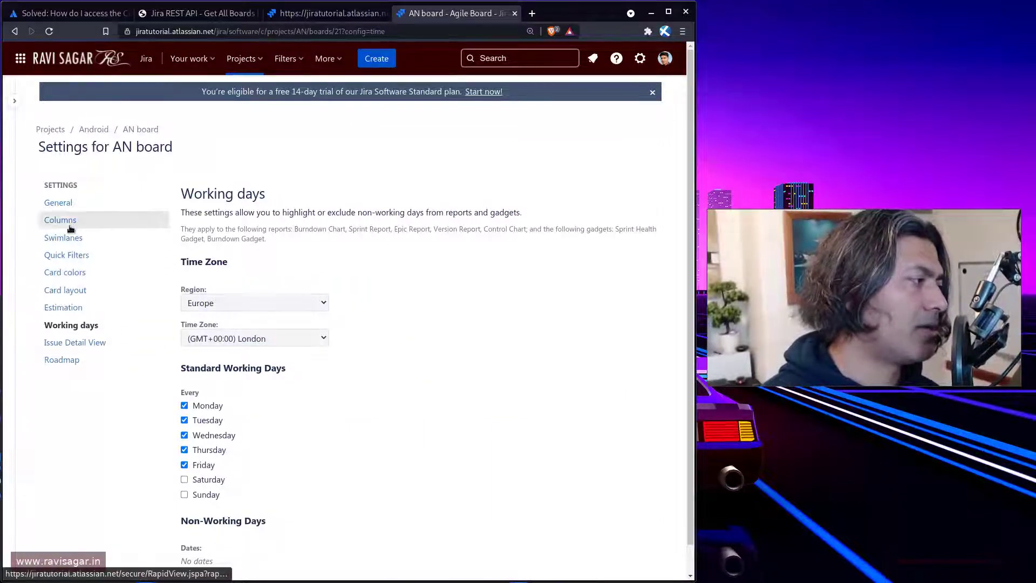
{"action": "scroll", "coordinate": [471, 276], "scroll_direction": "down", "scroll_amount": 1}
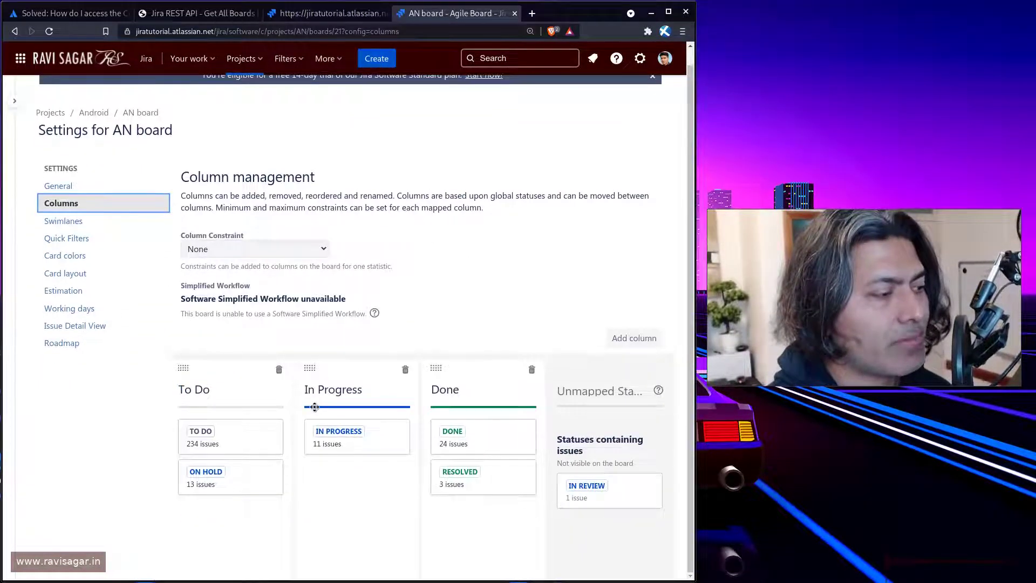
{"action": "left_click", "coordinate": [632, 339]}
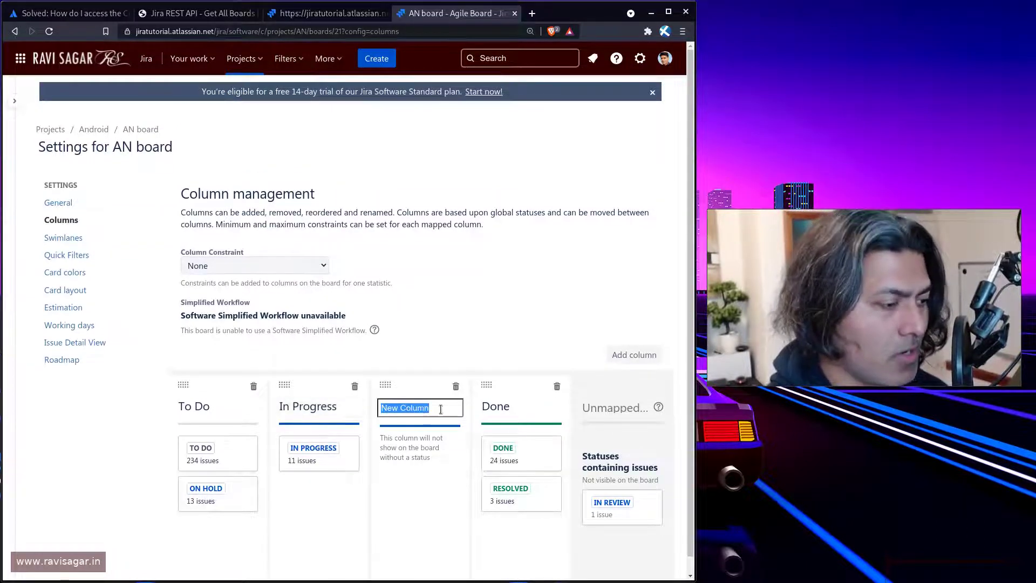
{"action": "type", "text": "In Rev"}
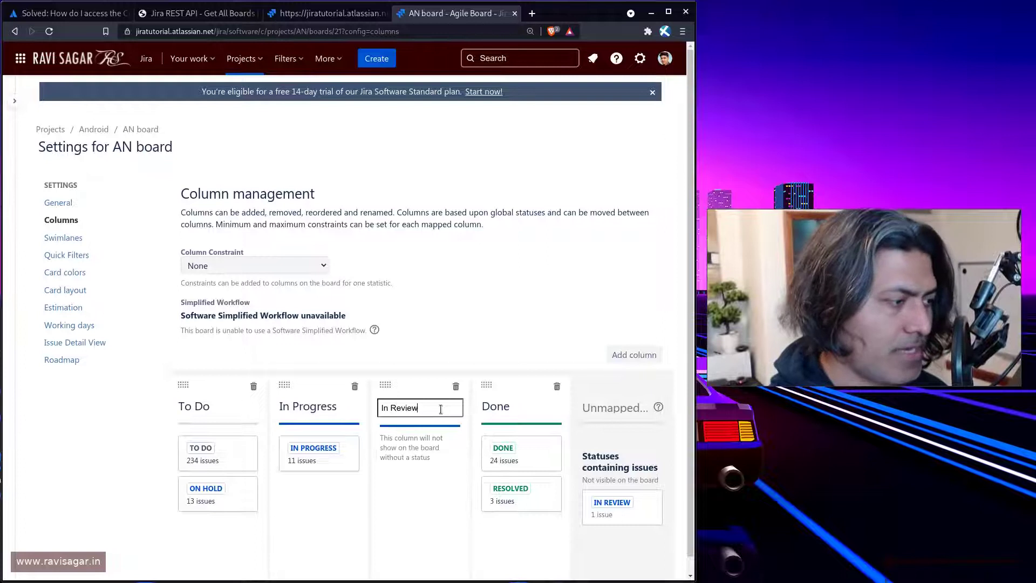
{"action": "type", "text": "iew"}
{"action": "left_click_drag", "start_coordinate": [636, 507], "coordinate": [439, 451]}
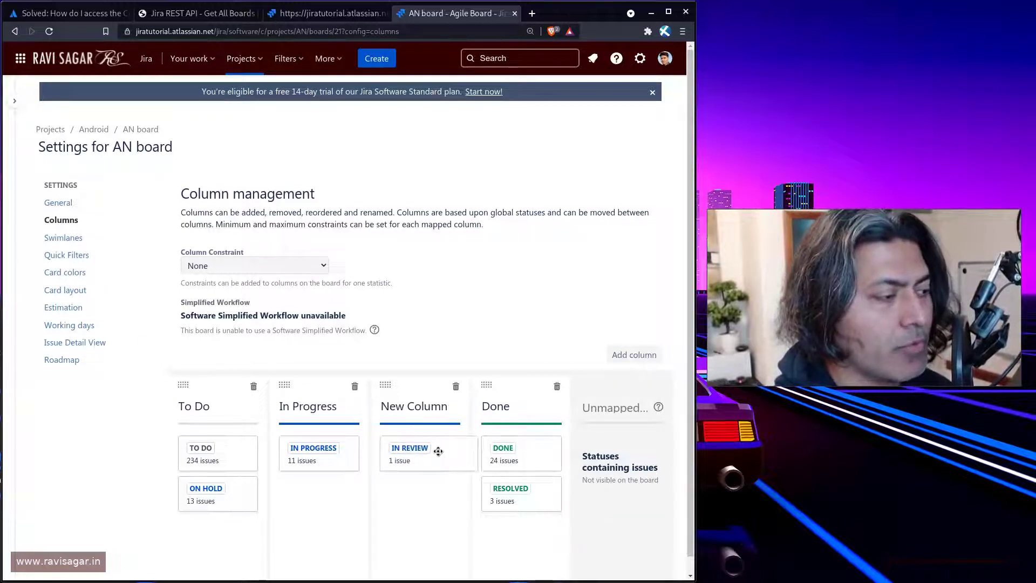
Open board 21's self link with /configuration appended to view its columnConfig JSON
{"action": "left_click", "coordinate": [329, 13]}
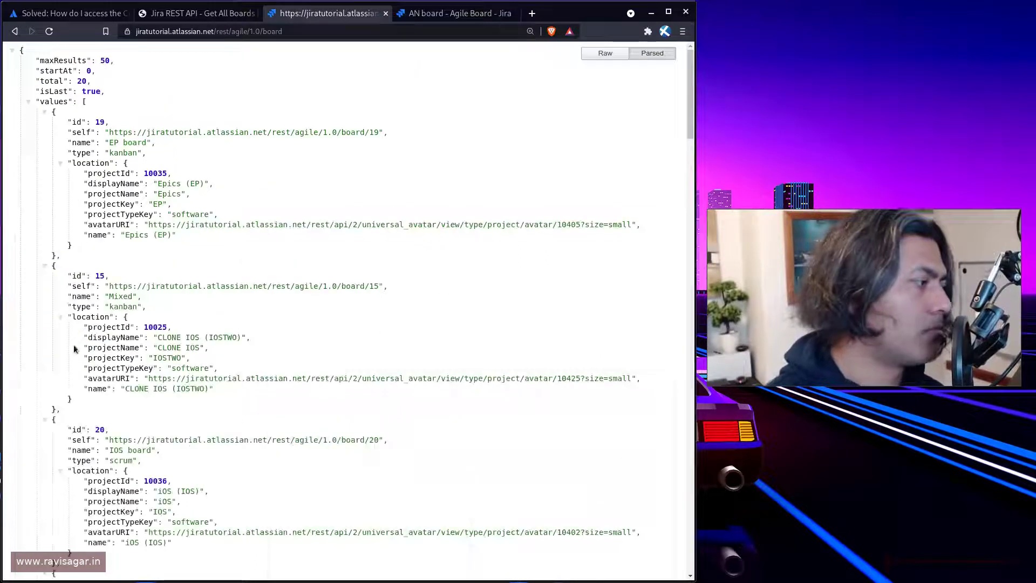
{"action": "scroll", "coordinate": [153, 432], "scroll_direction": "down", "scroll_amount": 6}
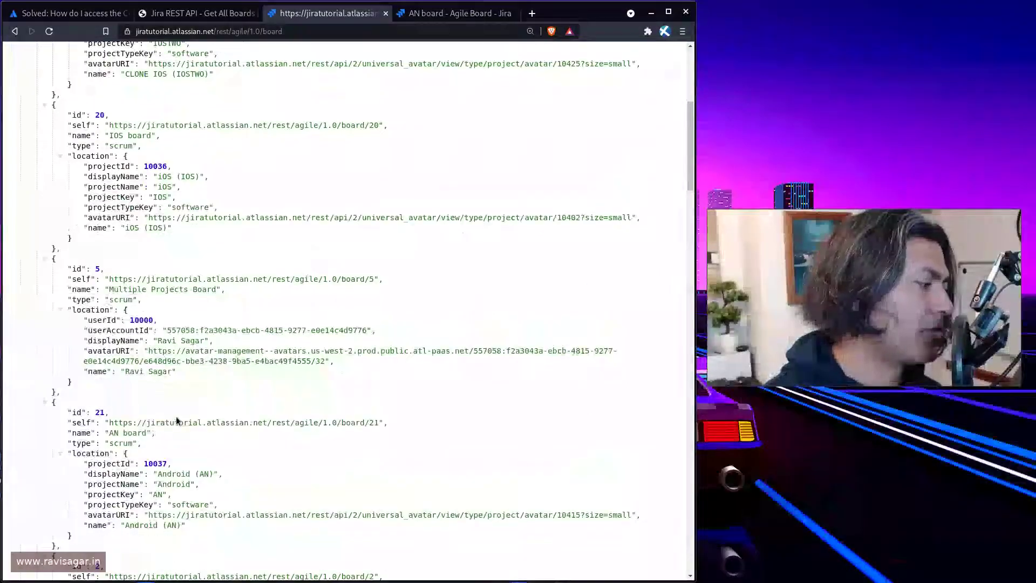
{"action": "left_click", "coordinate": [177, 421]}
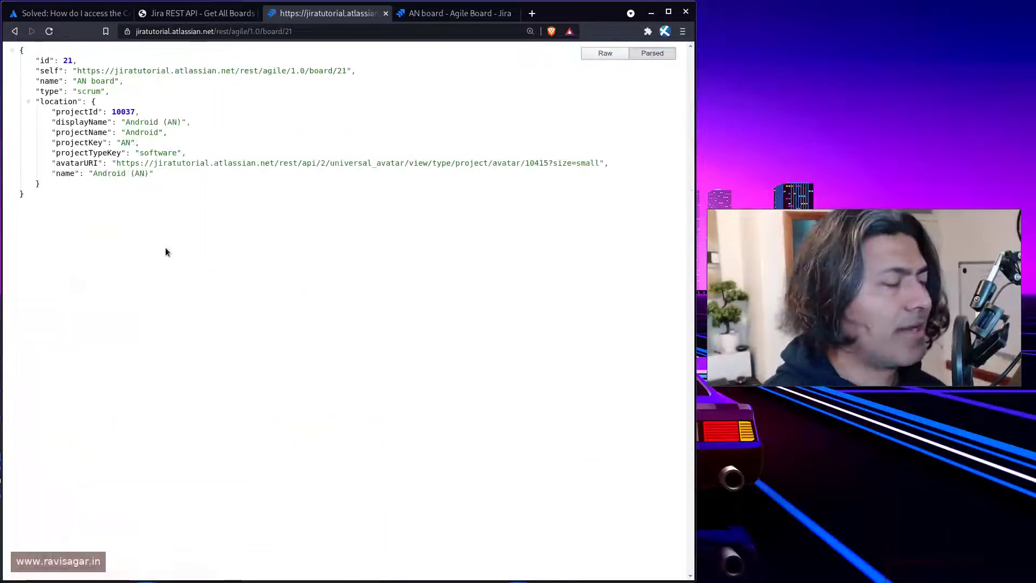
{"action": "left_click", "coordinate": [294, 32]}
{"action": "left_click", "coordinate": [312, 33]}
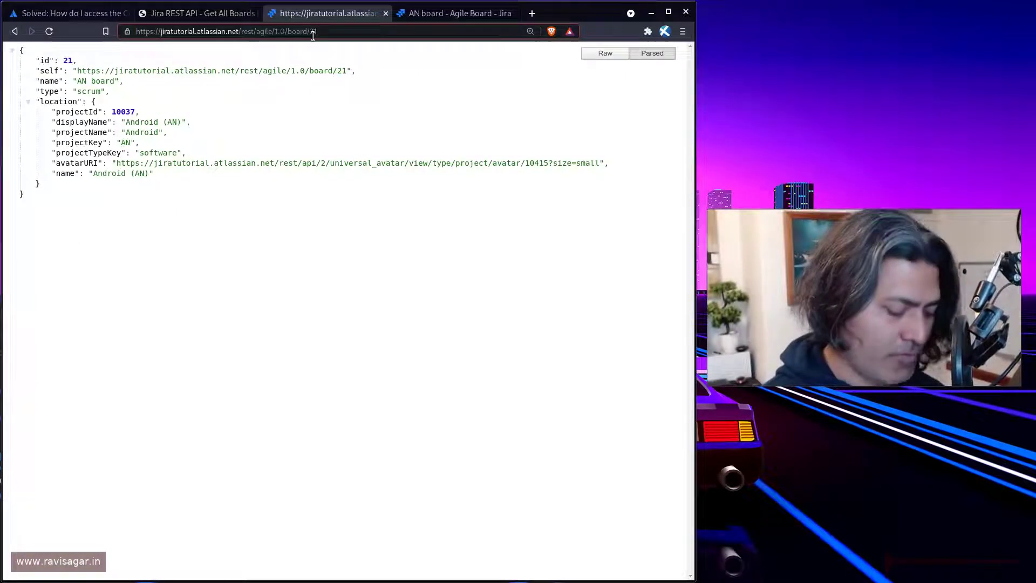
{"action": "type", "text": "/con"}
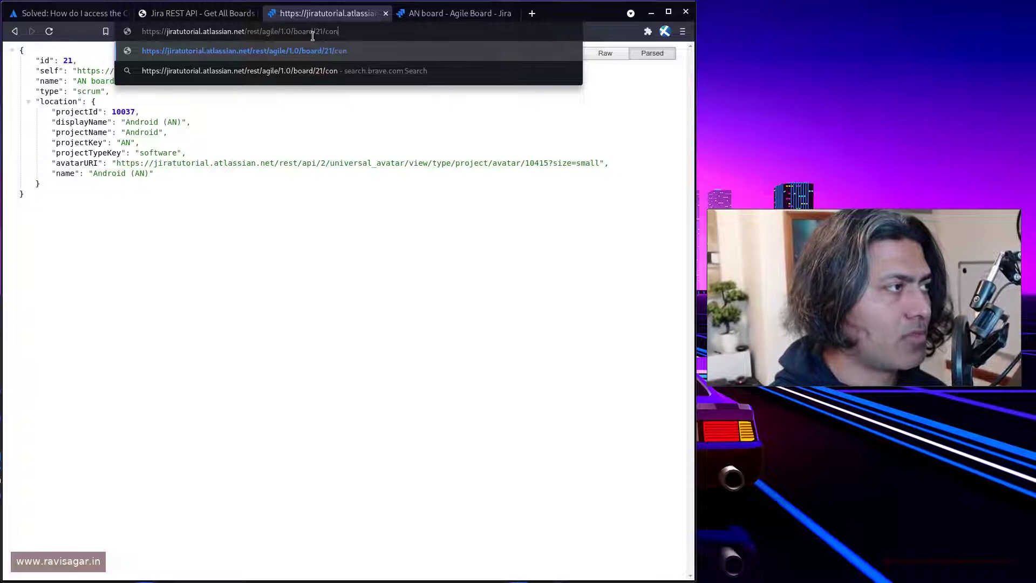
{"action": "type", "text": "figura"}
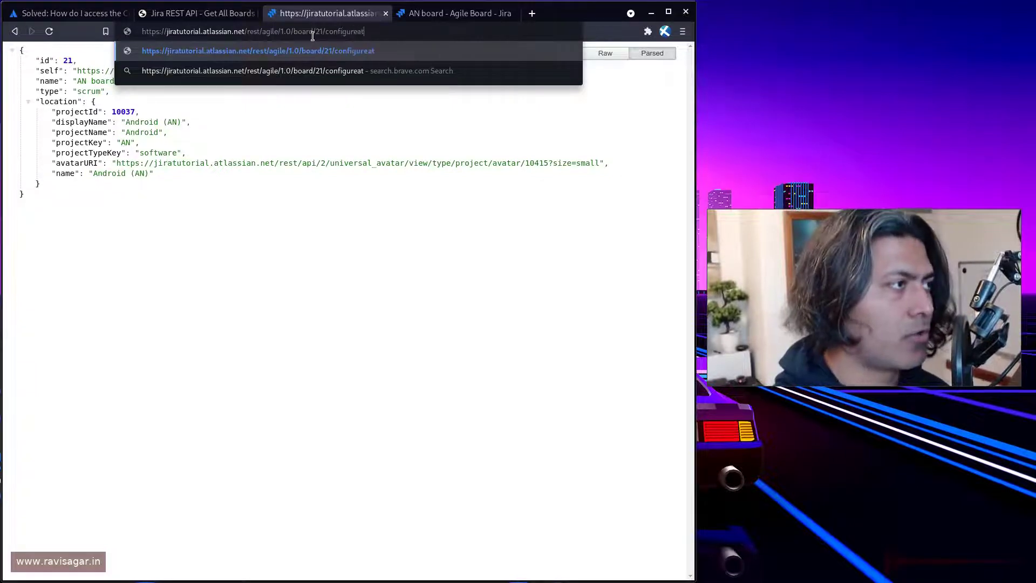
{"action": "type", "text": "tion"}
{"action": "key", "text": "Return"}
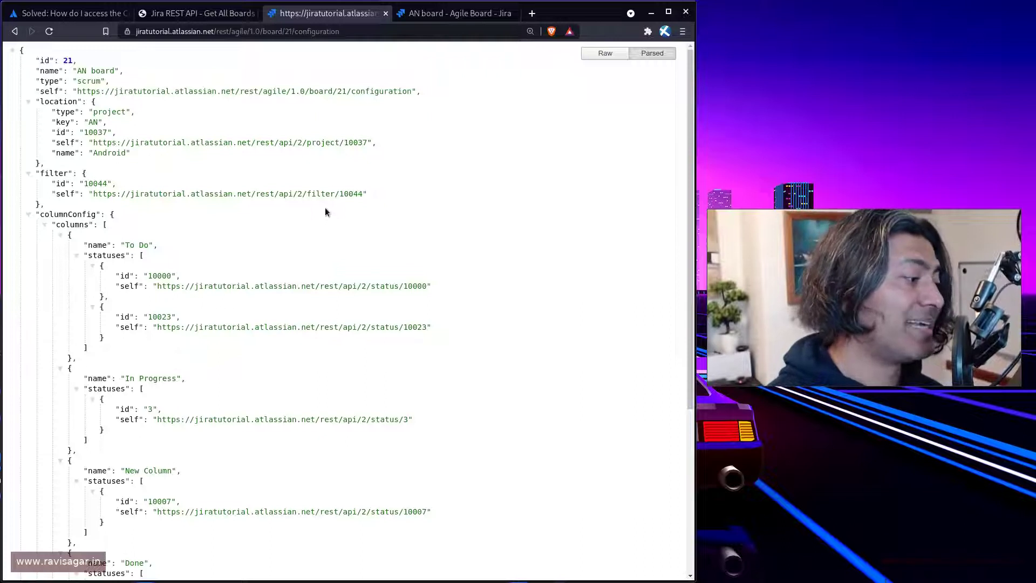
Rename the AN board's New Column to 'In Review'
{"action": "left_click", "coordinate": [452, 18]}
{"action": "left_click", "coordinate": [421, 413]}
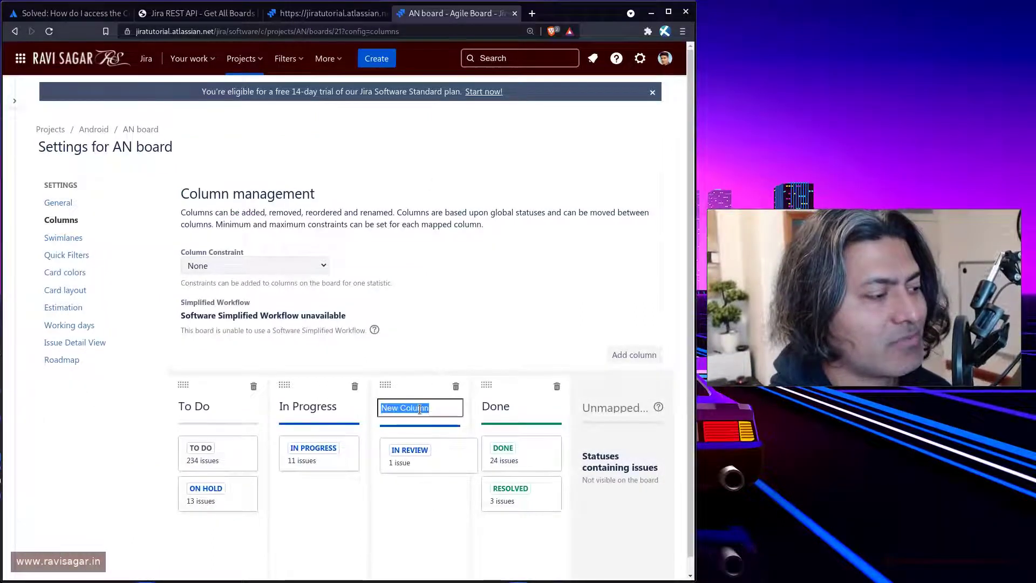
{"action": "type", "text": "In Reve"}
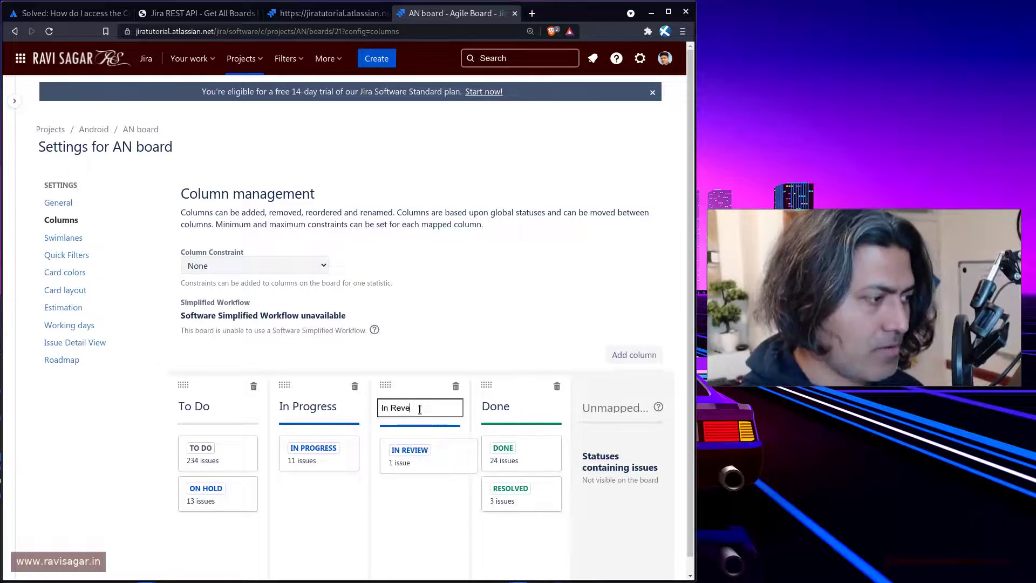
{"action": "key", "text": "BackSpace"}
{"action": "type", "text": "iew"}
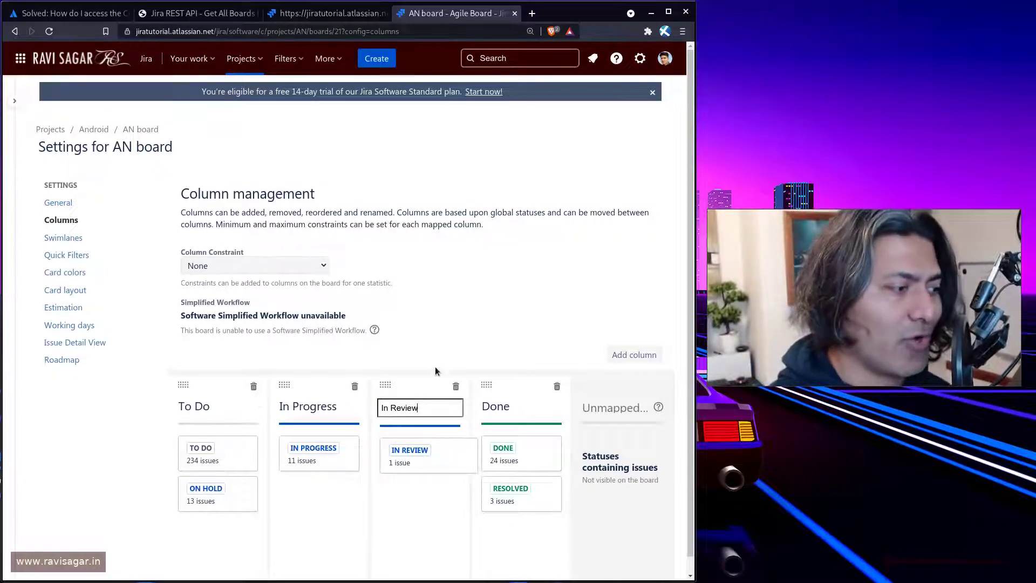
{"action": "key", "text": "Return"}
{"action": "left_click", "coordinate": [309, 14]}
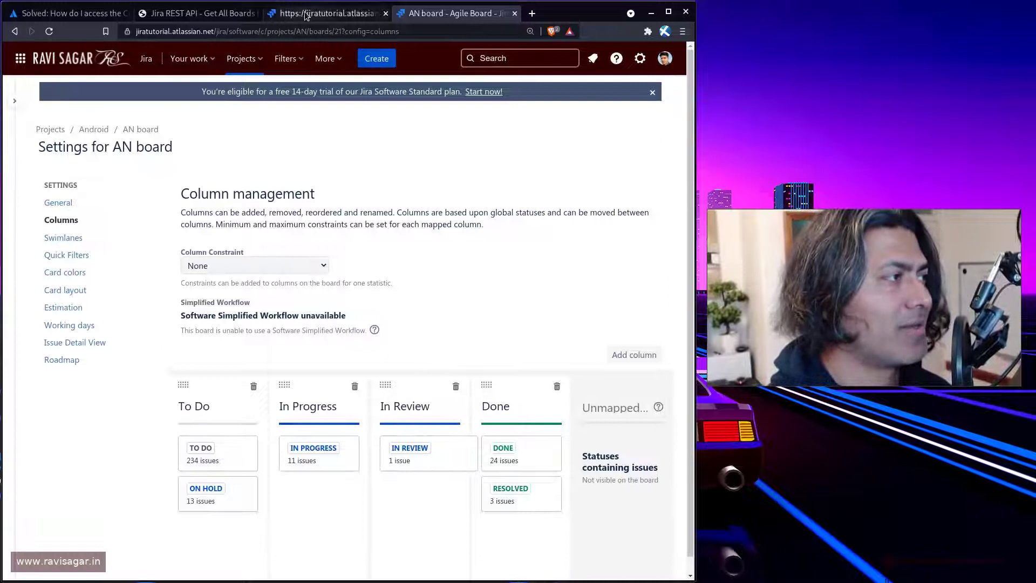
Reload board 21's configuration and verify its four columns include In Review with status 10007
{"action": "key", "text": "ctrl+l"}
{"action": "key", "text": "Return"}
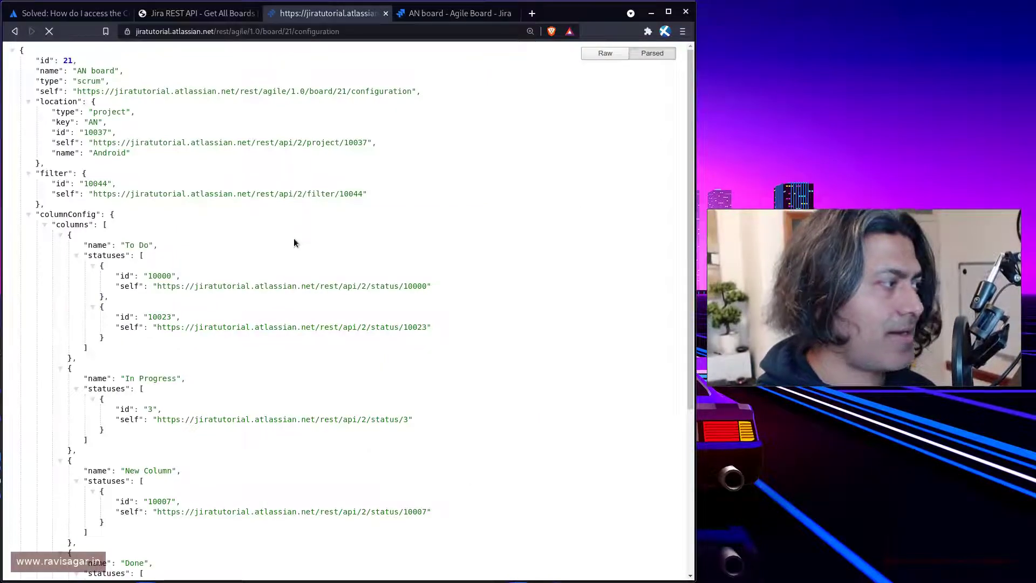
{"action": "scroll", "coordinate": [313, 259], "scroll_direction": "down", "scroll_amount": 2}
{"action": "scroll", "coordinate": [202, 322], "scroll_direction": "up", "scroll_amount": 2}
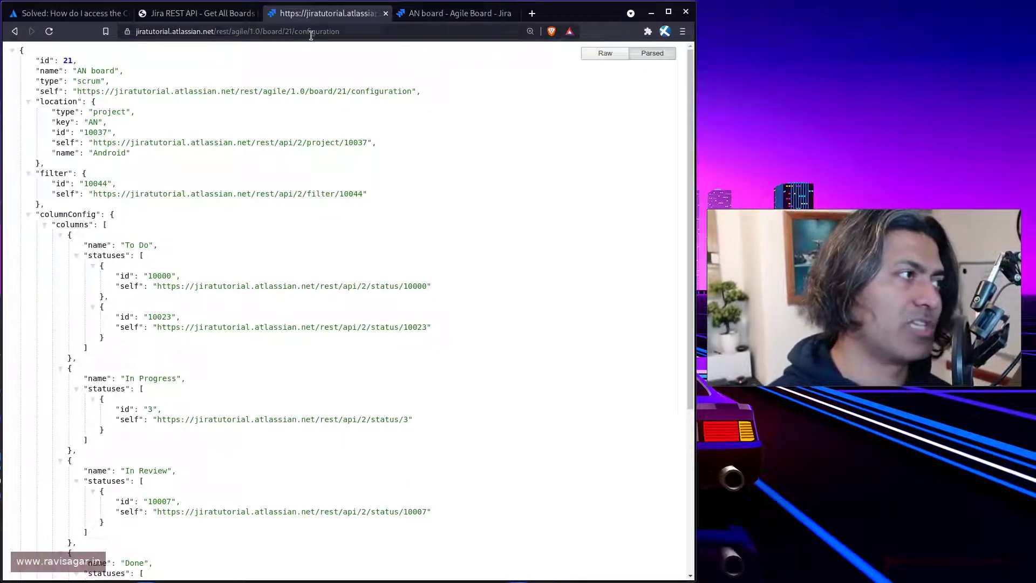
{"action": "scroll", "coordinate": [216, 323], "scroll_direction": "down", "scroll_amount": 2}
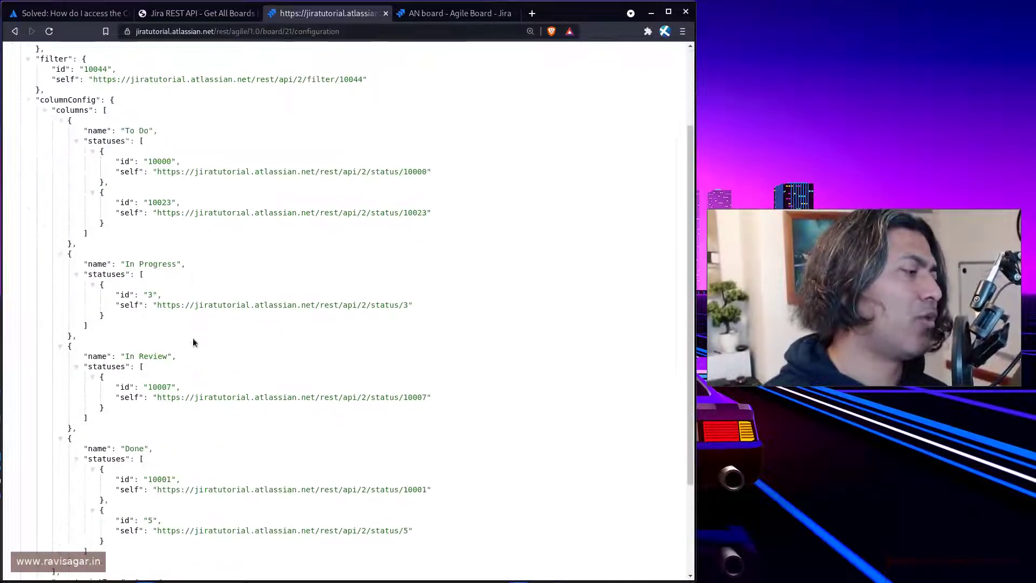
{"action": "left_click", "coordinate": [44, 111]}
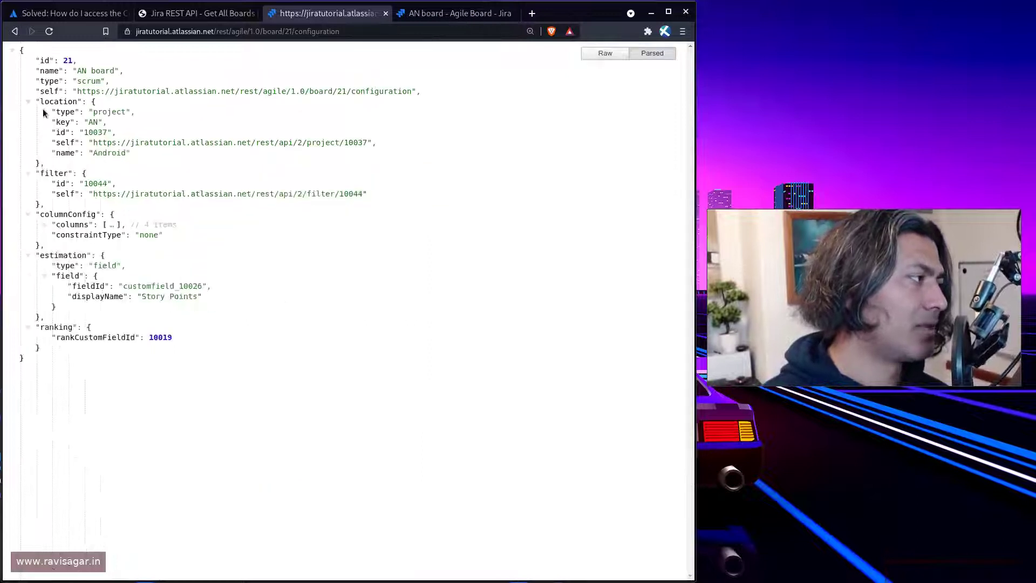
{"action": "left_click", "coordinate": [44, 225]}
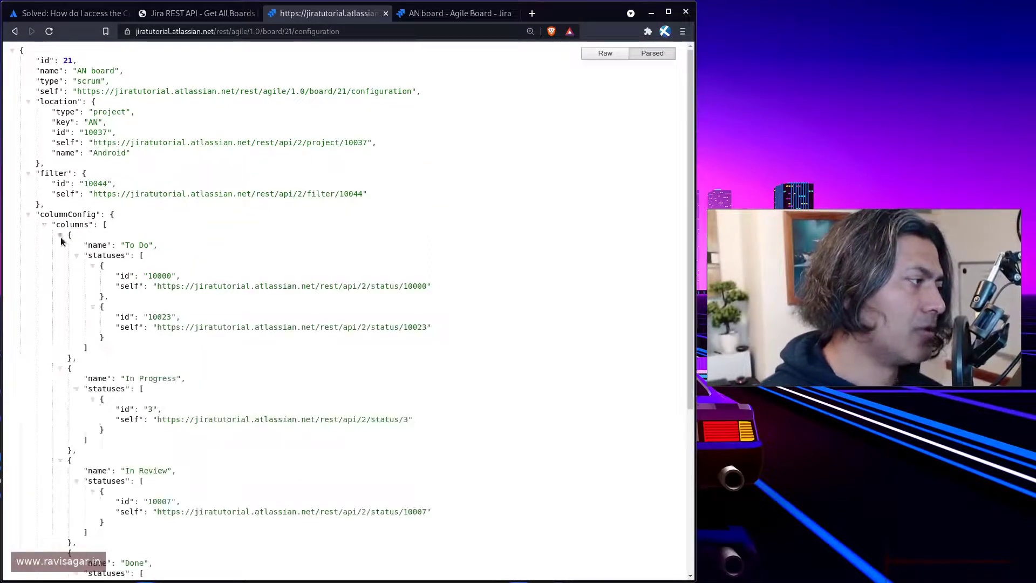